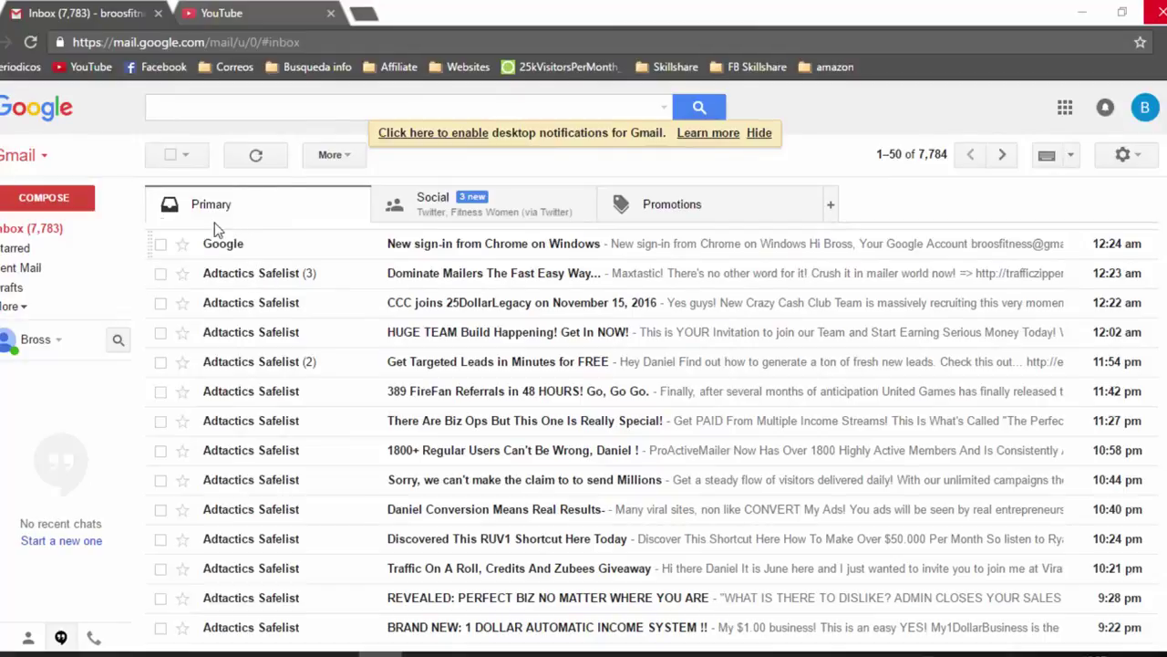
Leave Gmail for YouTube and open My Channel to start creating a channel
click(230, 24)
click(228, 105)
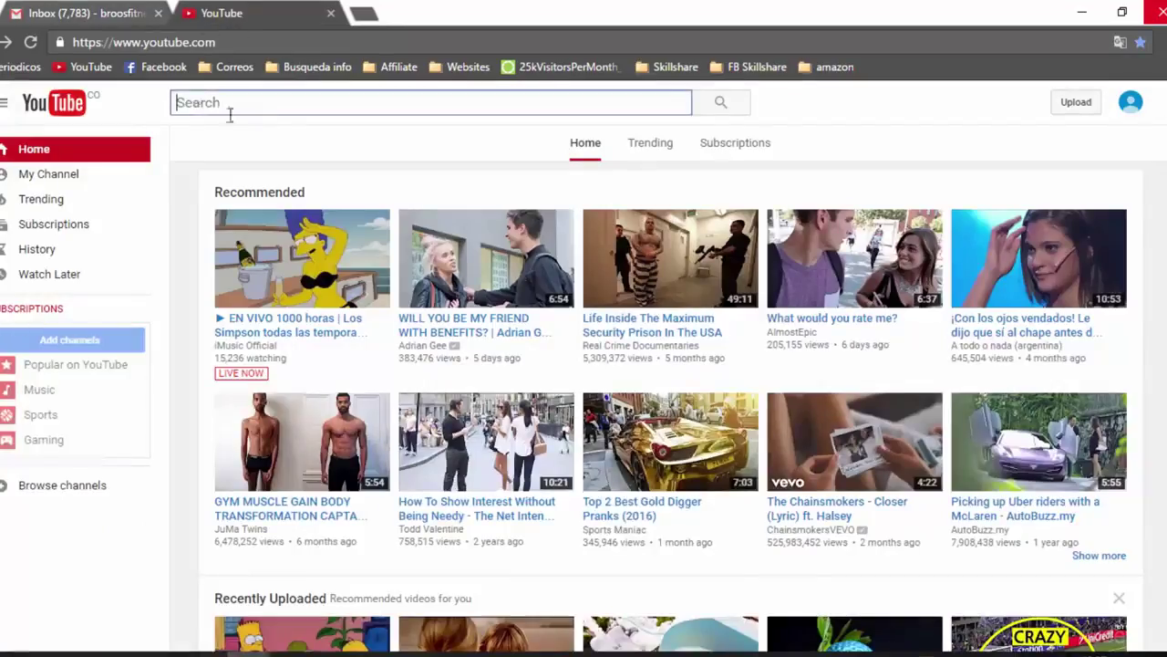
click(83, 183)
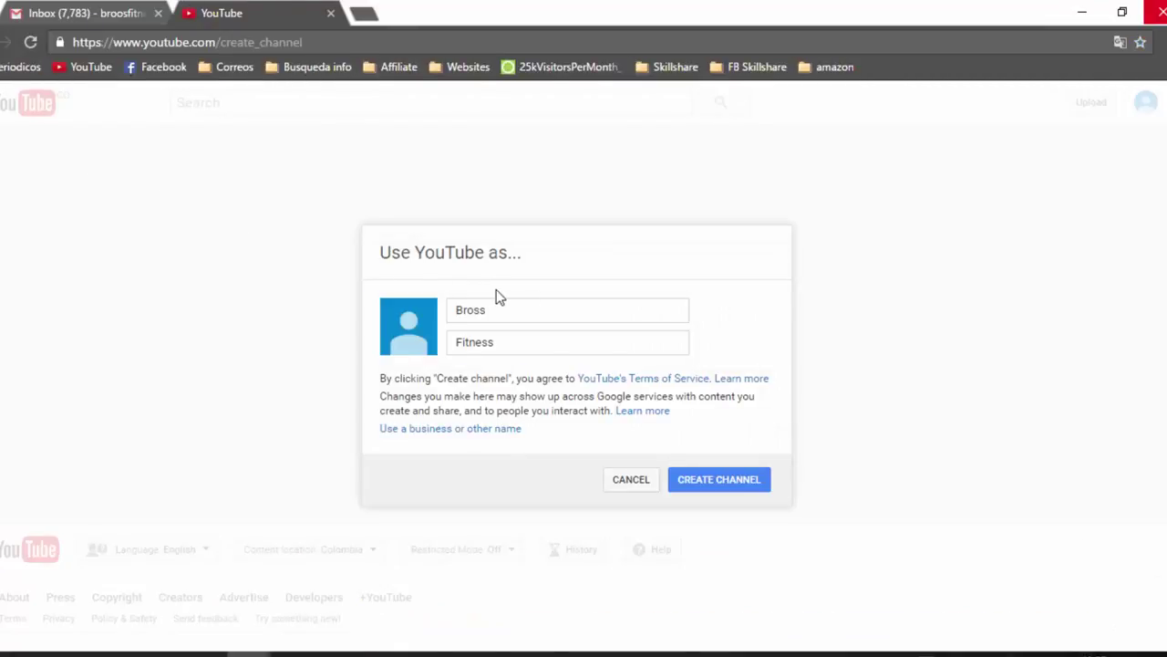
Replace the prefilled first and last name with the owner's own name and create the channel
click(499, 311)
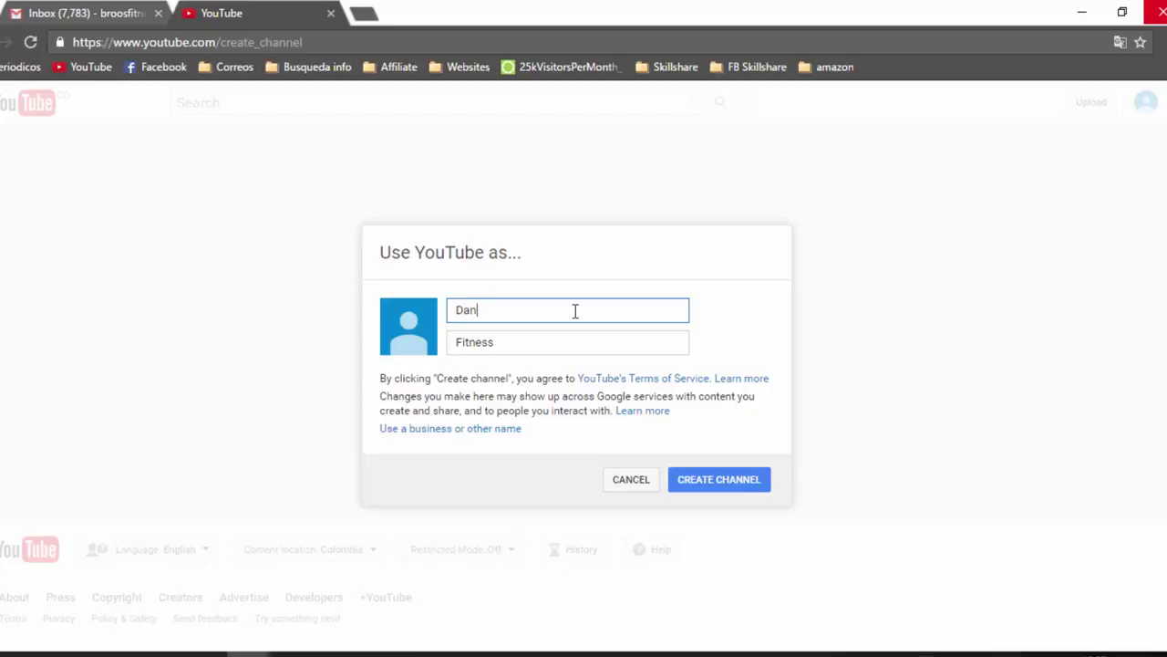
key(Tab)
text(U)
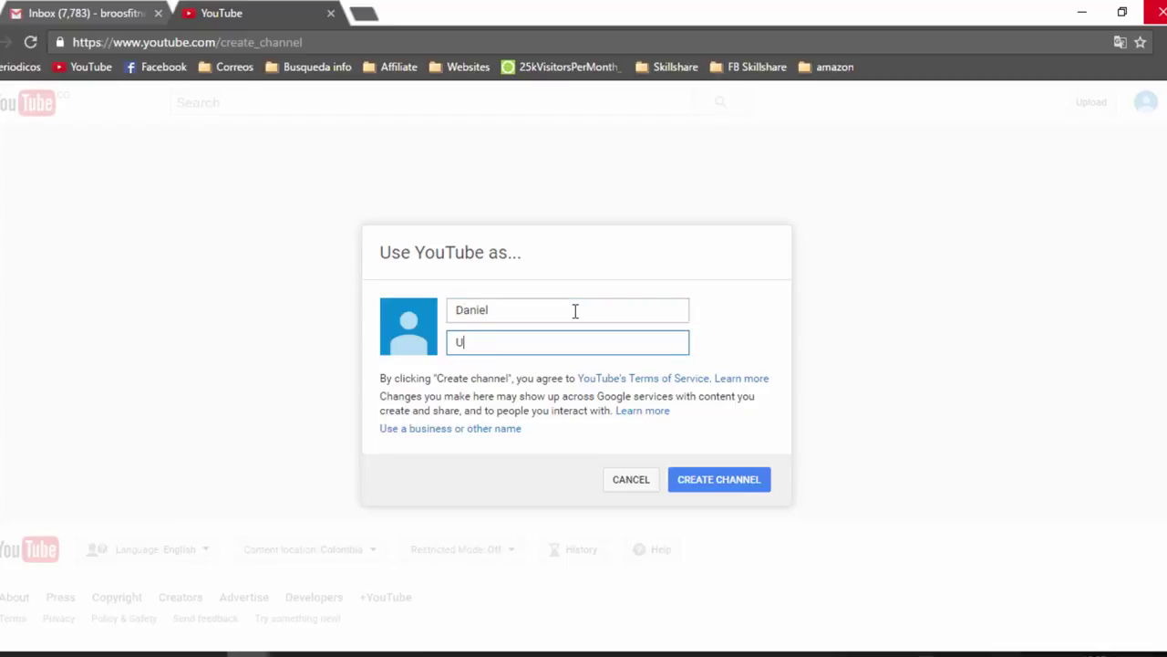
click(712, 484)
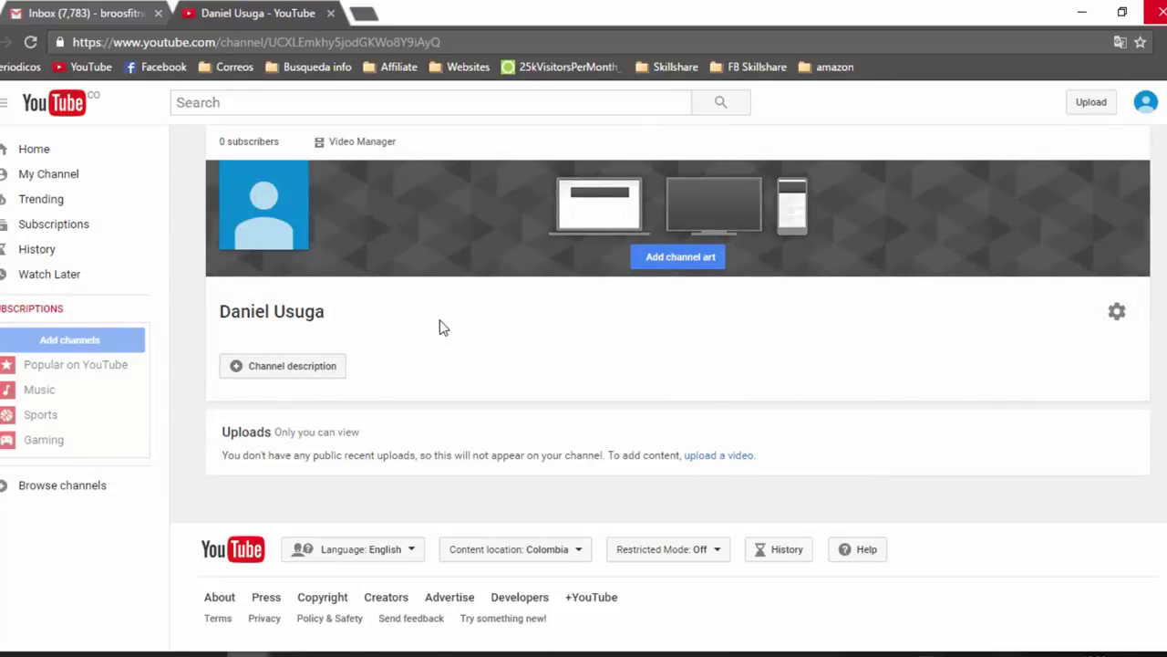
Paste the prepared motivational business-ideas paragraph as the channel description and save it
click(319, 368)
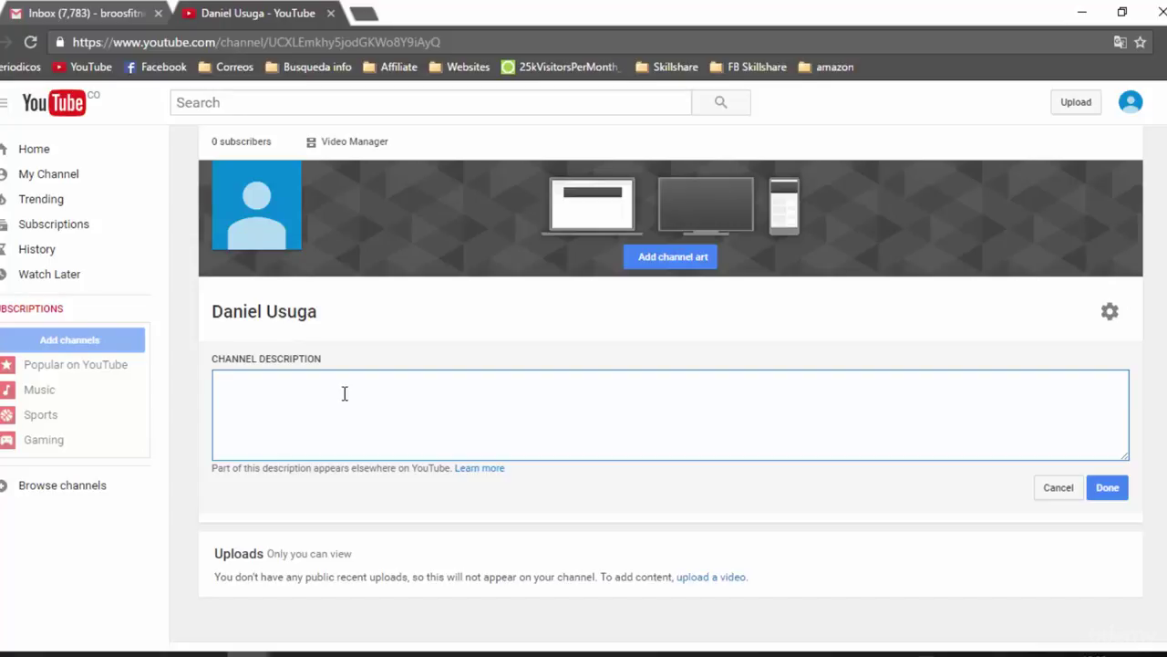
text(Motivational Video-Business Ideas Here comes a quick dose to keep you motivated for your dreams and goals. This one minute Motivational Video + Business Ideas for success in Hindi talks about the importance of 100% belief in your goals. If you have 100% belief, then only 100% Actions are possible which will lead to 100% Dreams. I hope this hindi motivational video helps you to keep yourself inspired and motivated. You can visit my you tube channel for more such hindi Motivational Video + Business Ideas The basic rule for success is for you to continue to remind yourself that you are where you are, and what you are because of yourself. You are in your current situation because you have decided to be there. You have made the individual choices and decisions that have gotten you to your current place in life. If you want to go somewhere else or be someone else, it is totally up to you to make the choices and decisions today that will eventually get you there. And there are no limits.)
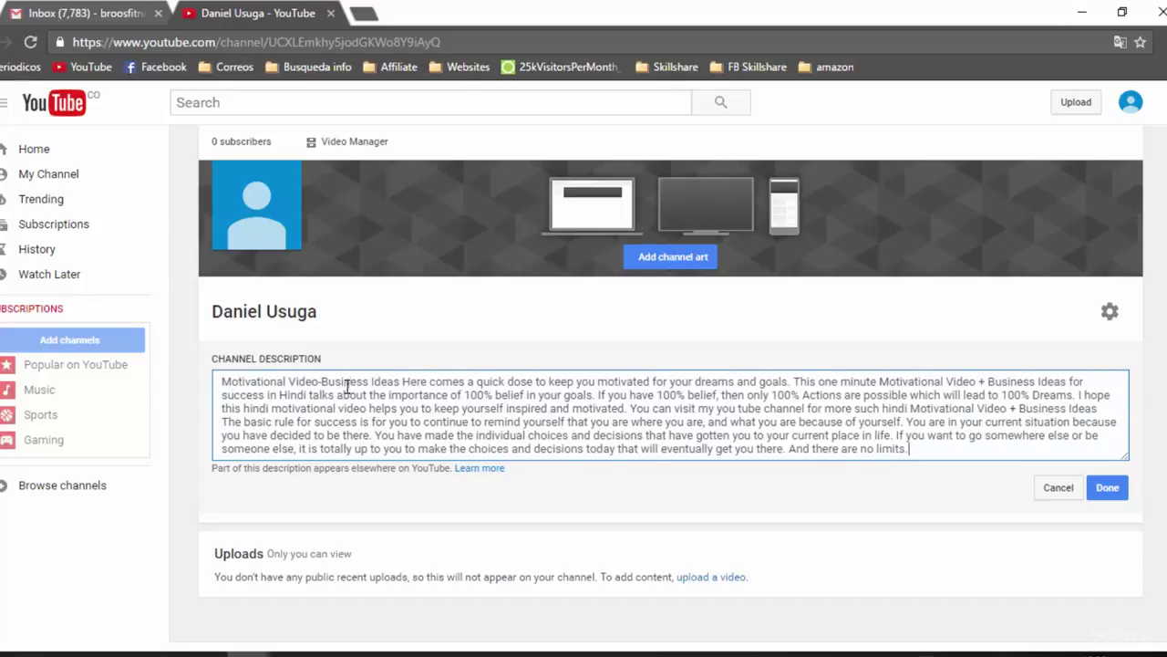
scroll(370, 412, down, 3)
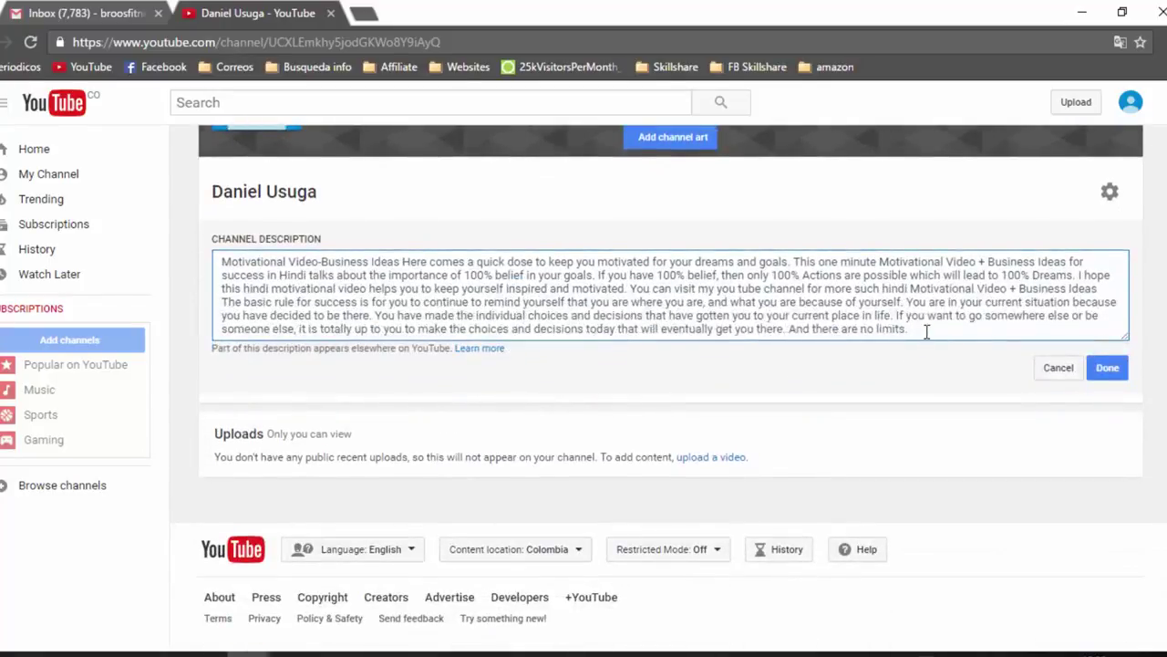
key(Return)
key(Return)
key(BackSpace)
key(BackSpace)
click(1111, 403)
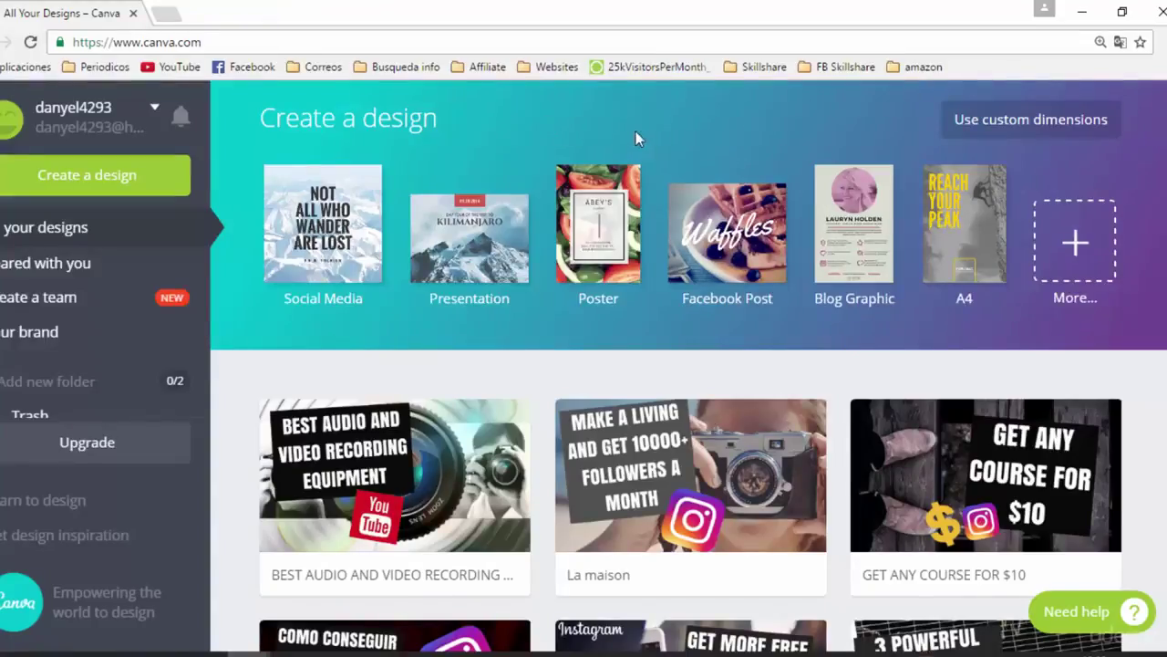
Create a blank Canva design with custom dimensions of 100 × 100 px
click(1031, 128)
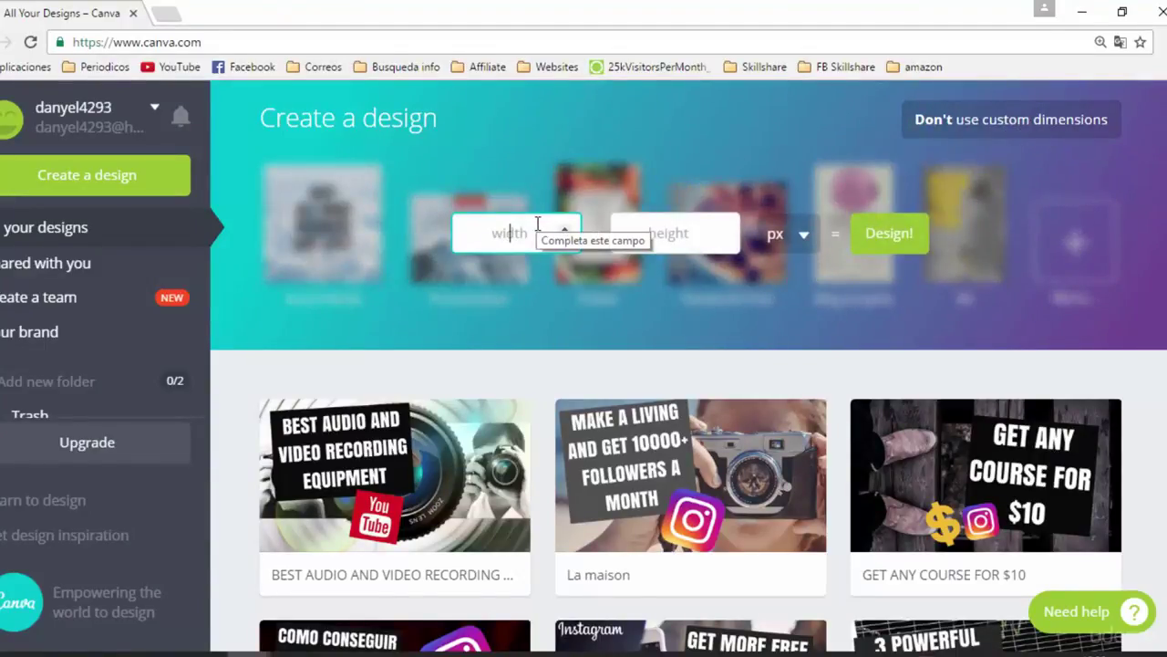
text(100)
click(672, 236)
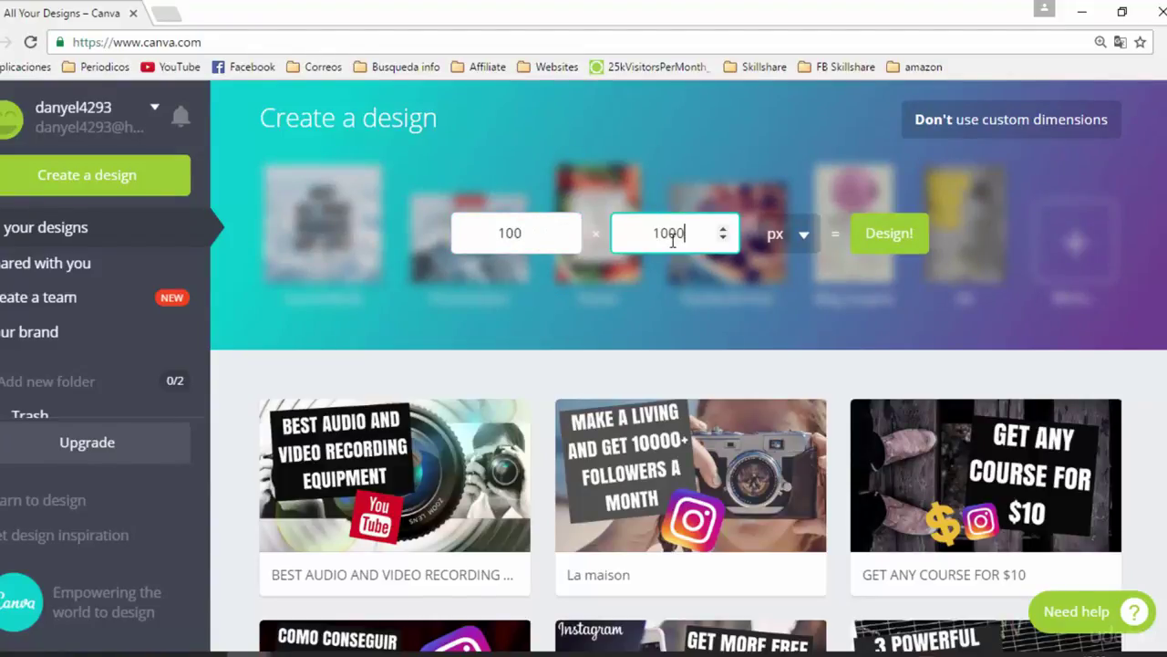
click(891, 234)
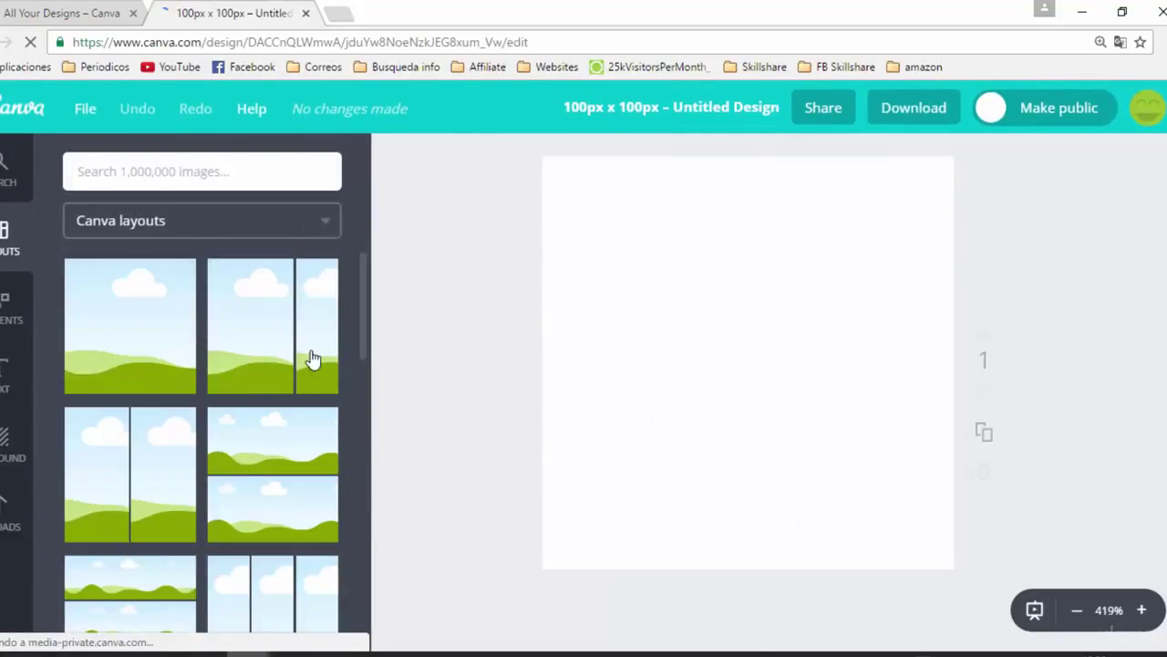
Add the uploaded portrait photo from Uploads to the square page
scroll(180, 411, down, 1)
scroll(180, 410, down, 1)
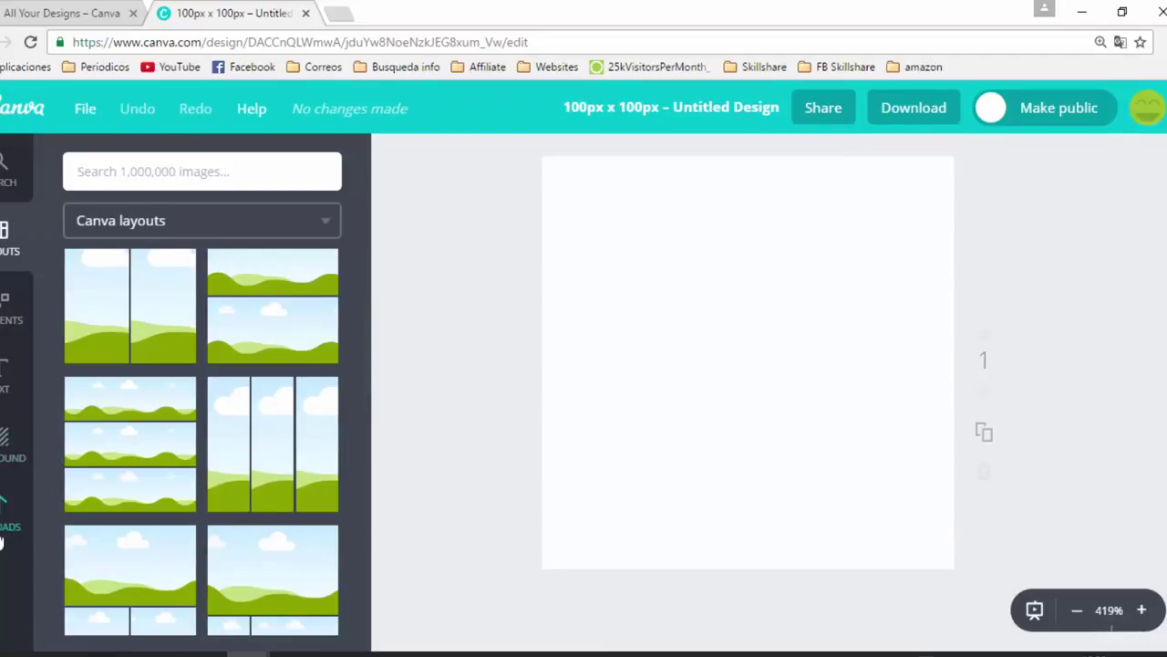
click(7, 494)
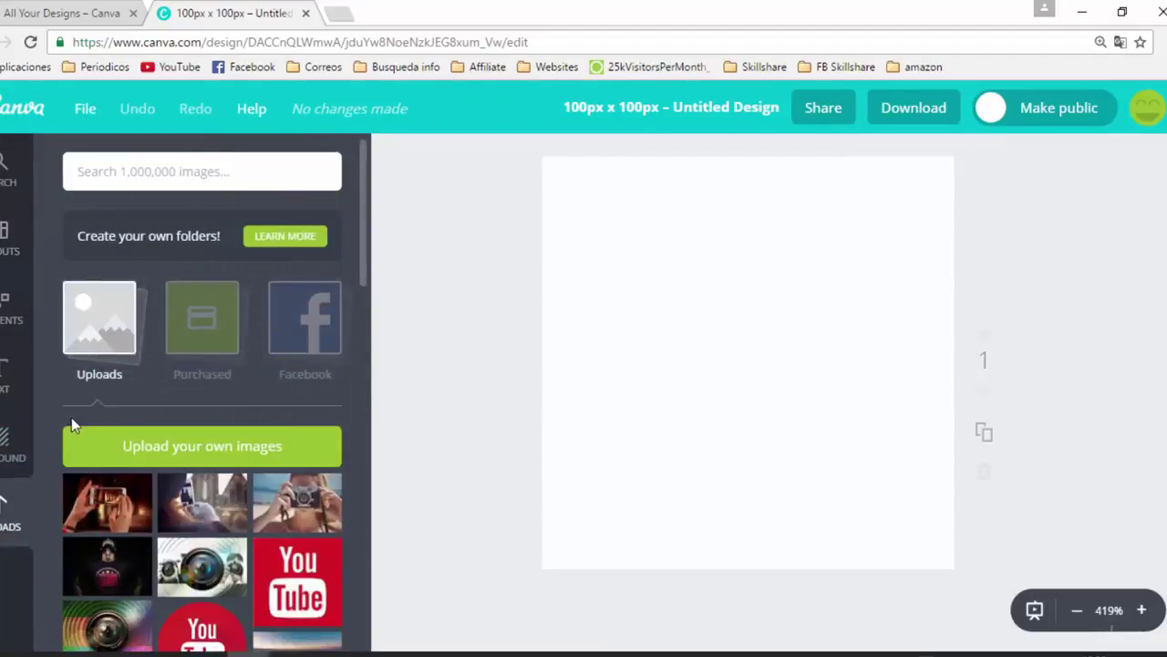
scroll(71, 438, down, 1)
scroll(169, 517, down, 3)
click(7, 373)
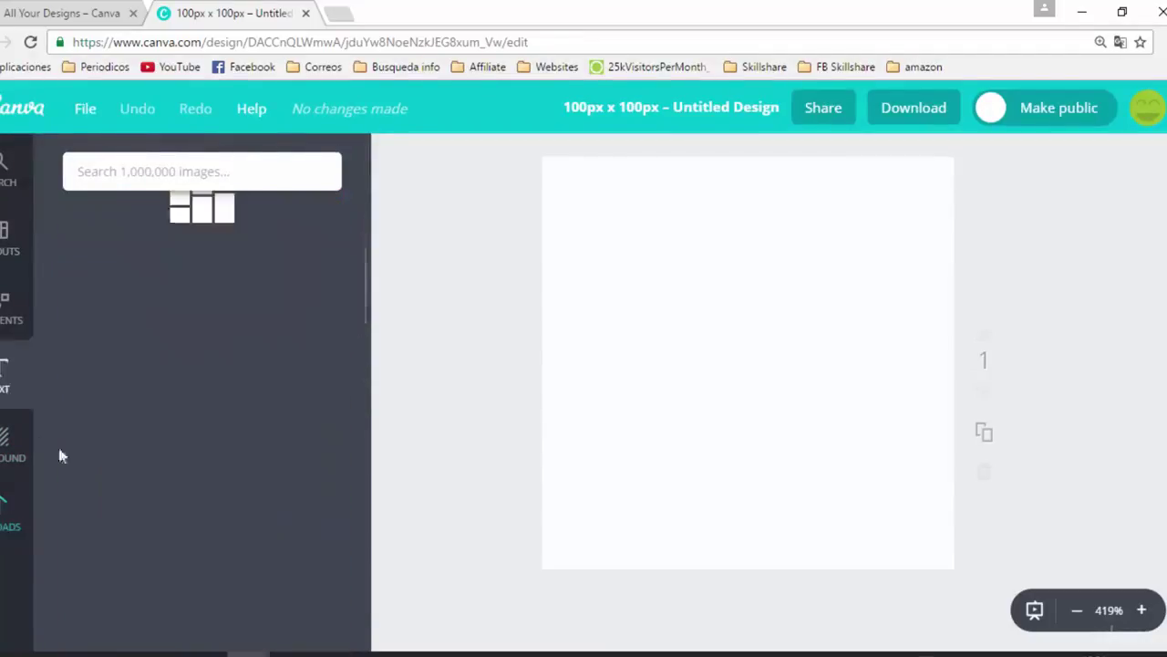
click(7, 513)
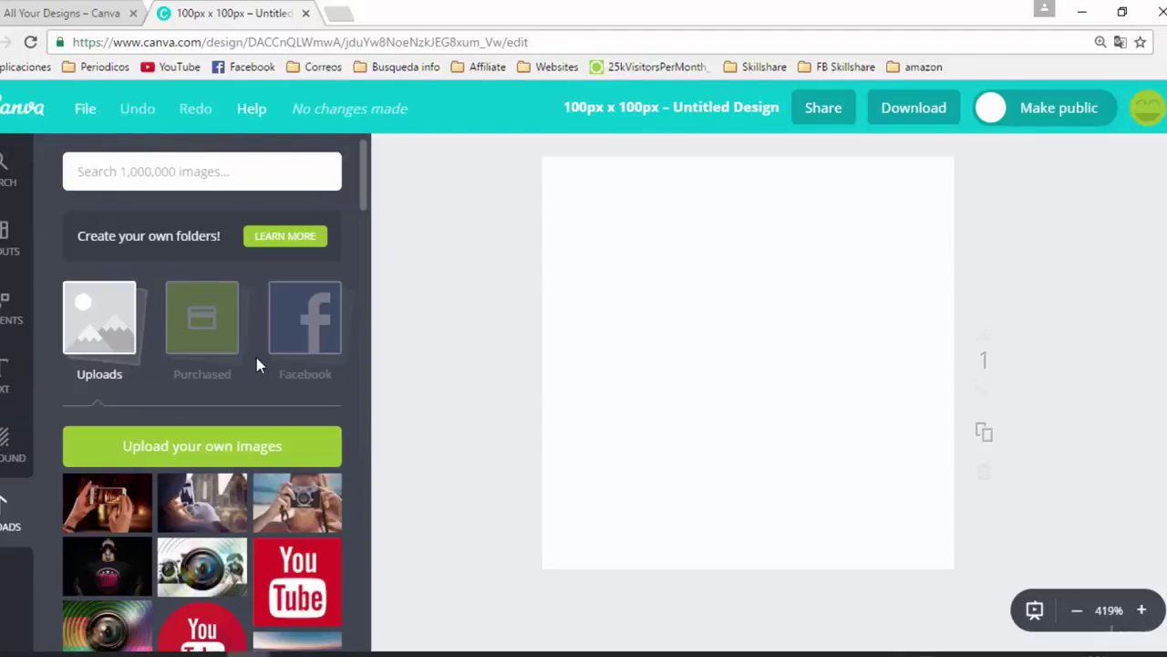
scroll(256, 365, down, 10)
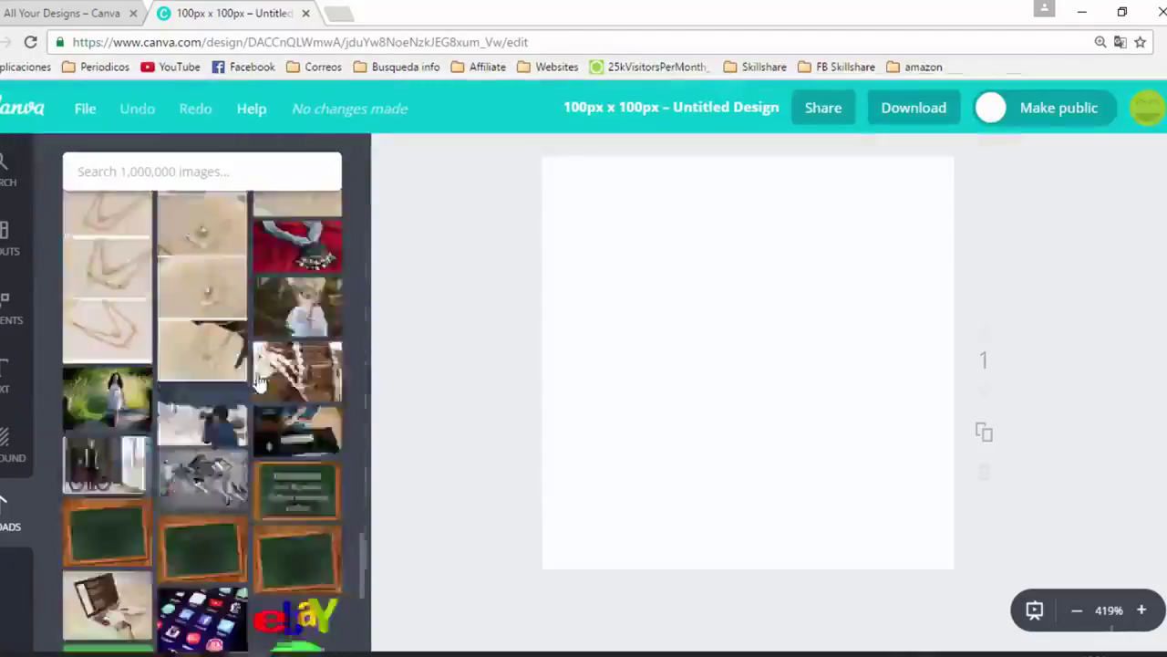
scroll(258, 383, down, 3)
click(119, 517)
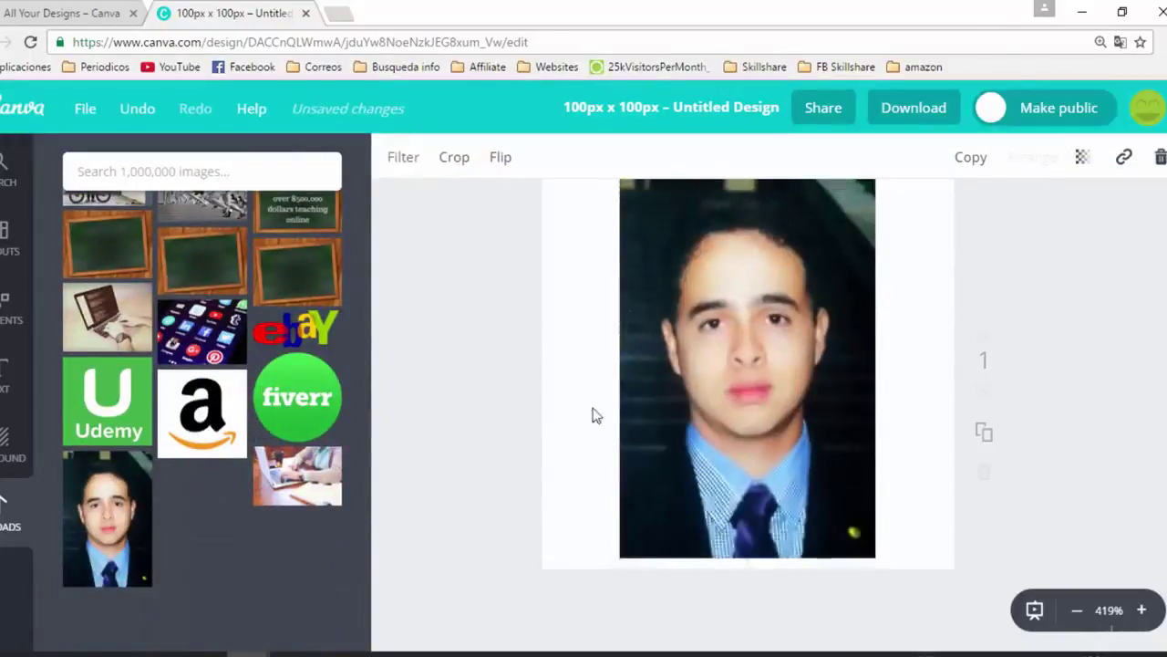
Enlarge the photo to fill the page with the face raised, then download the design
drag(659, 389, 616, 374)
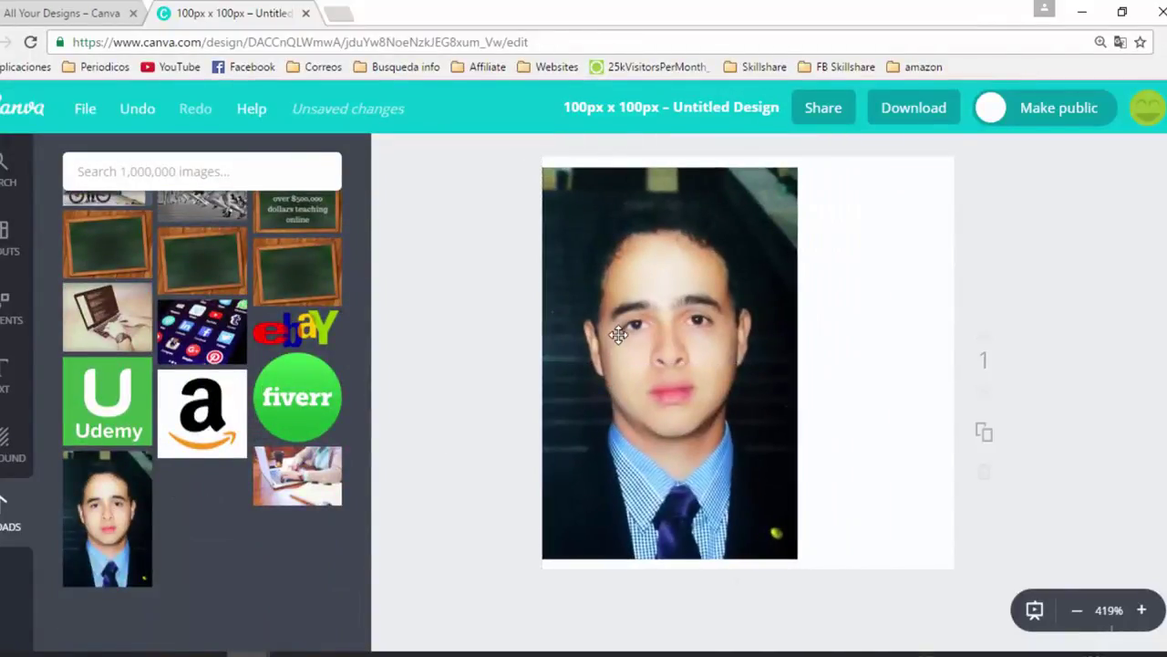
drag(662, 330, 653, 329)
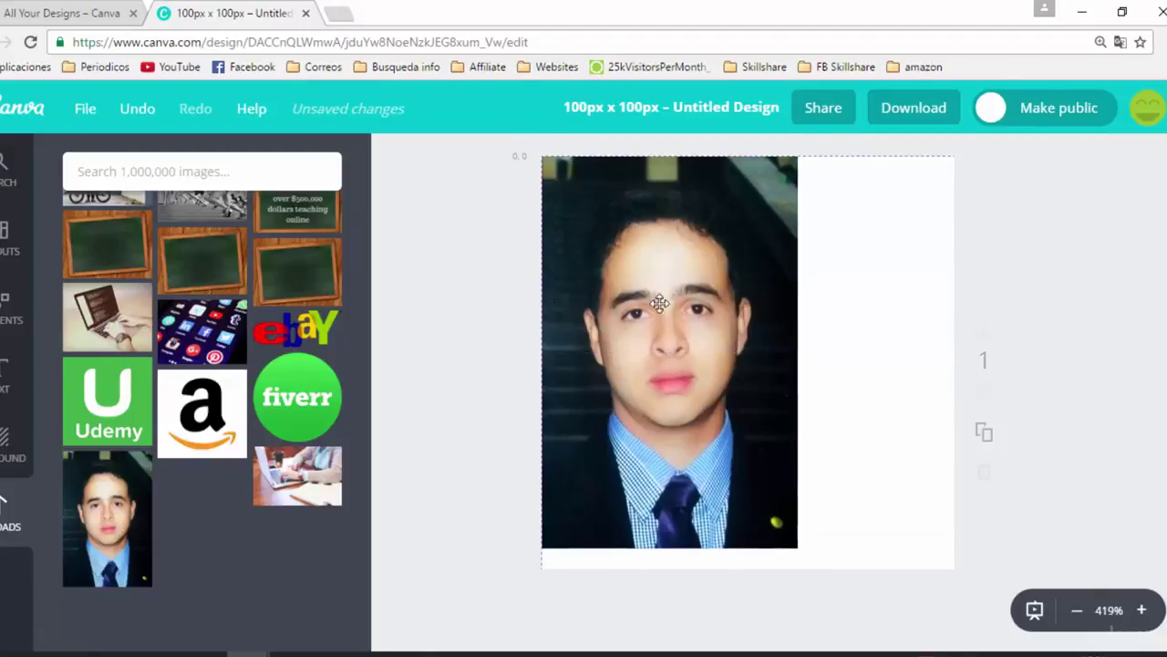
click(765, 522)
drag(797, 547, 1116, 644)
drag(839, 467, 839, 450)
drag(745, 383, 740, 354)
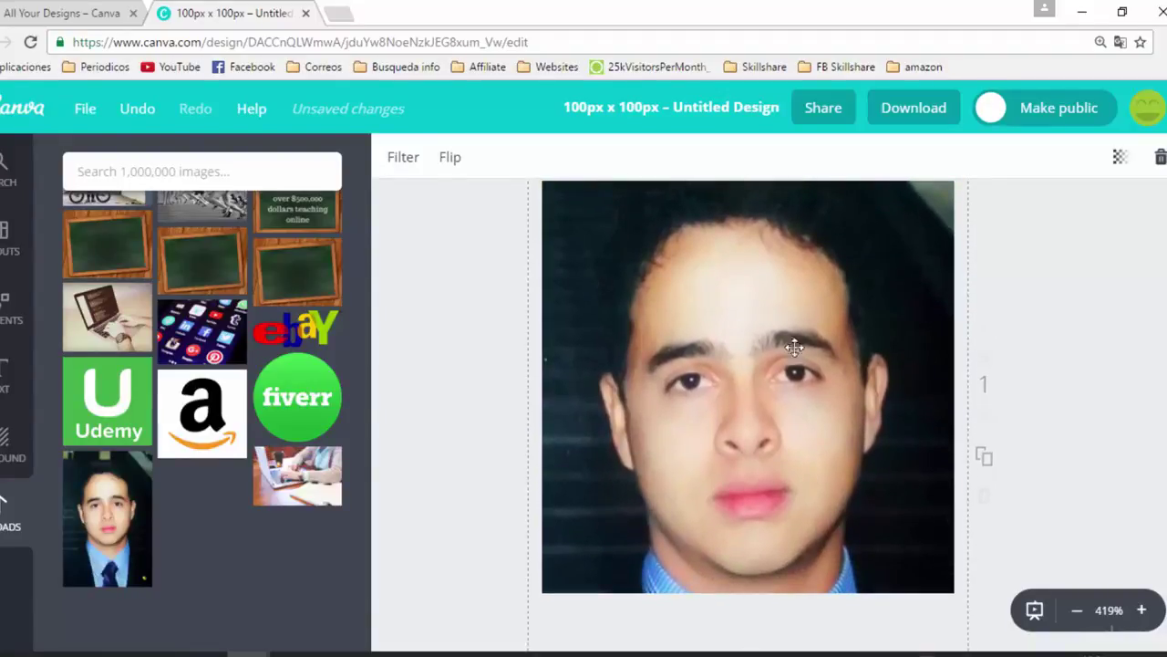
click(1073, 341)
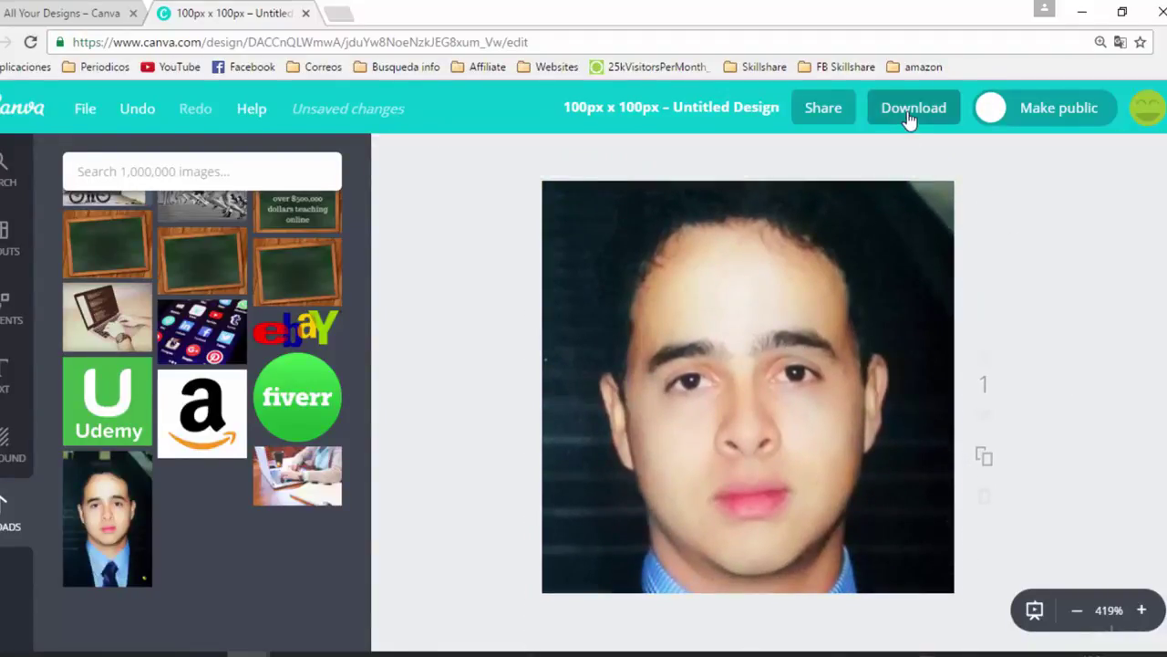
click(909, 110)
click(893, 330)
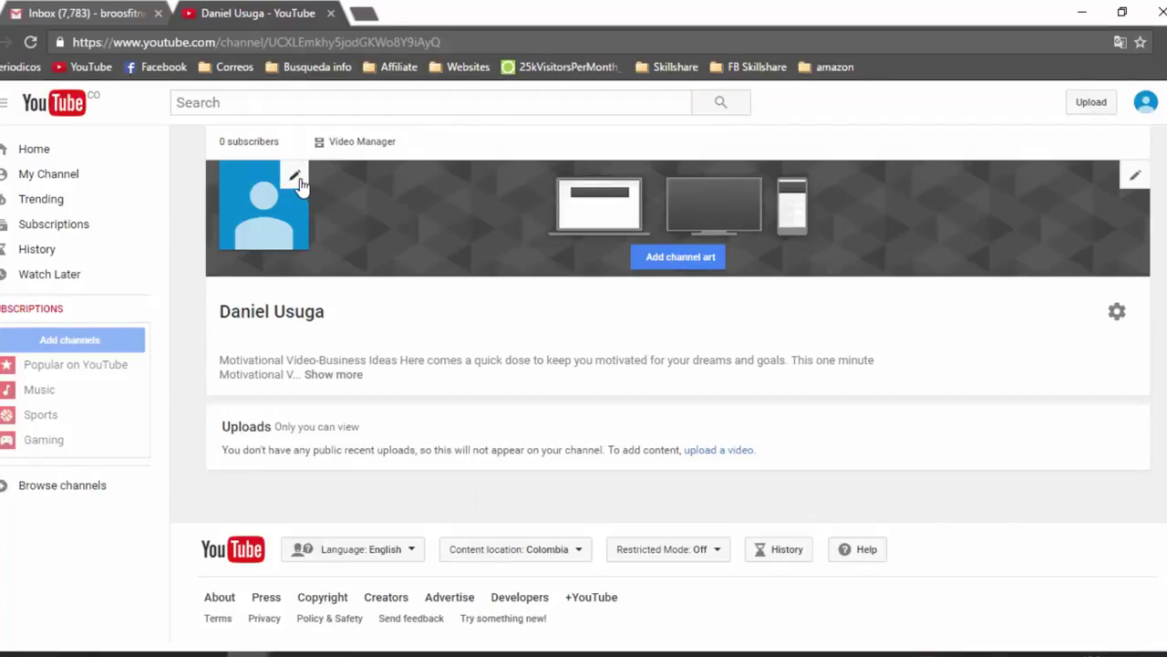
Upload 'Untitled design (37)' as the Google profile photo and confirm the crop
click(295, 177)
click(761, 406)
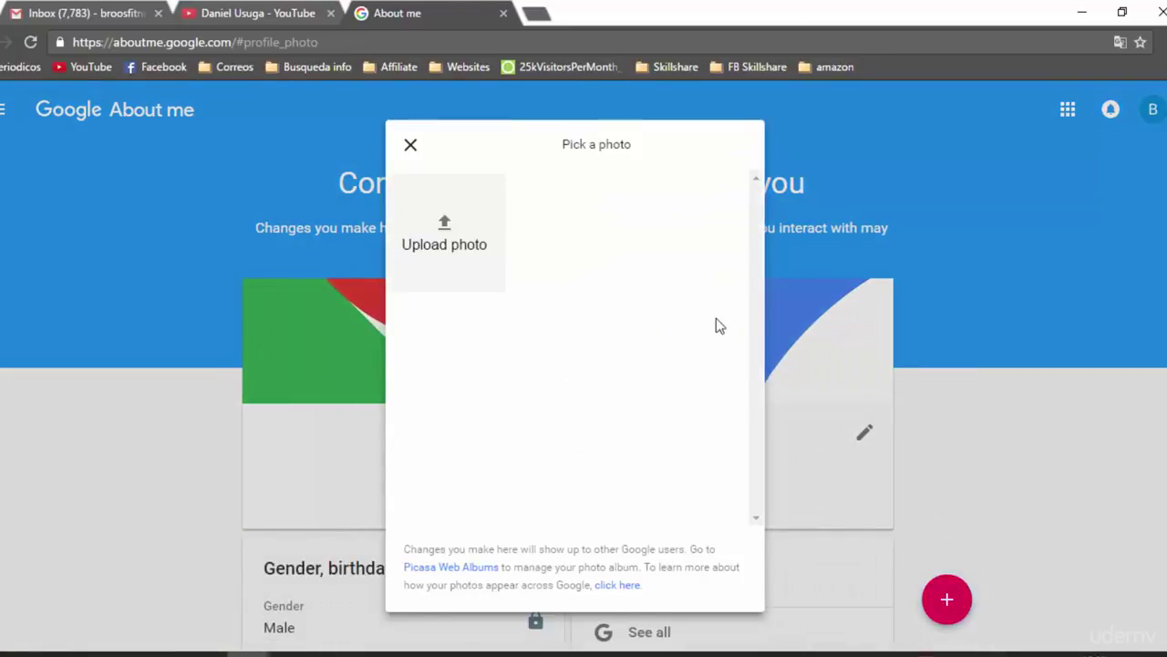
click(490, 239)
scroll(483, 301, down, 1)
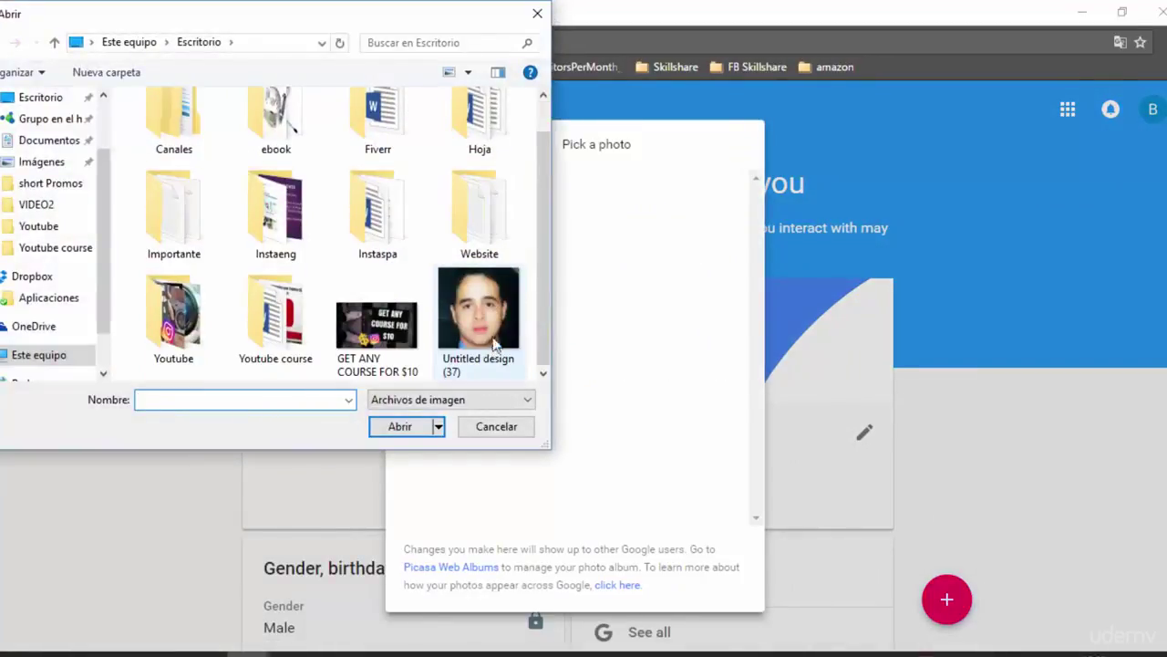
click(497, 332)
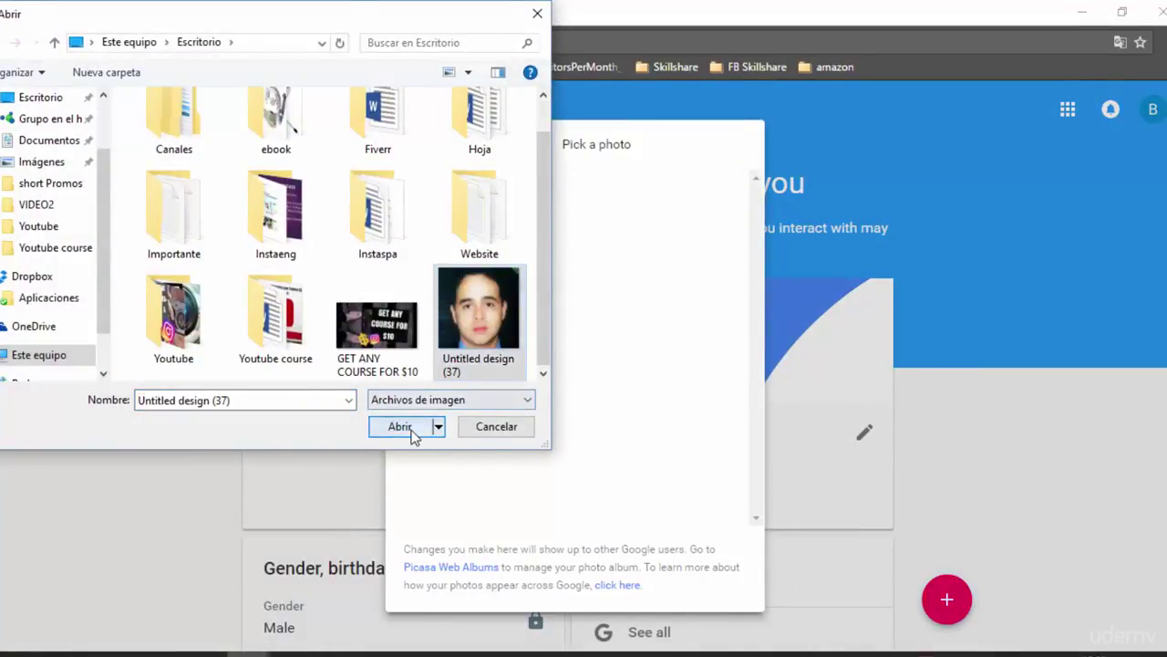
click(404, 426)
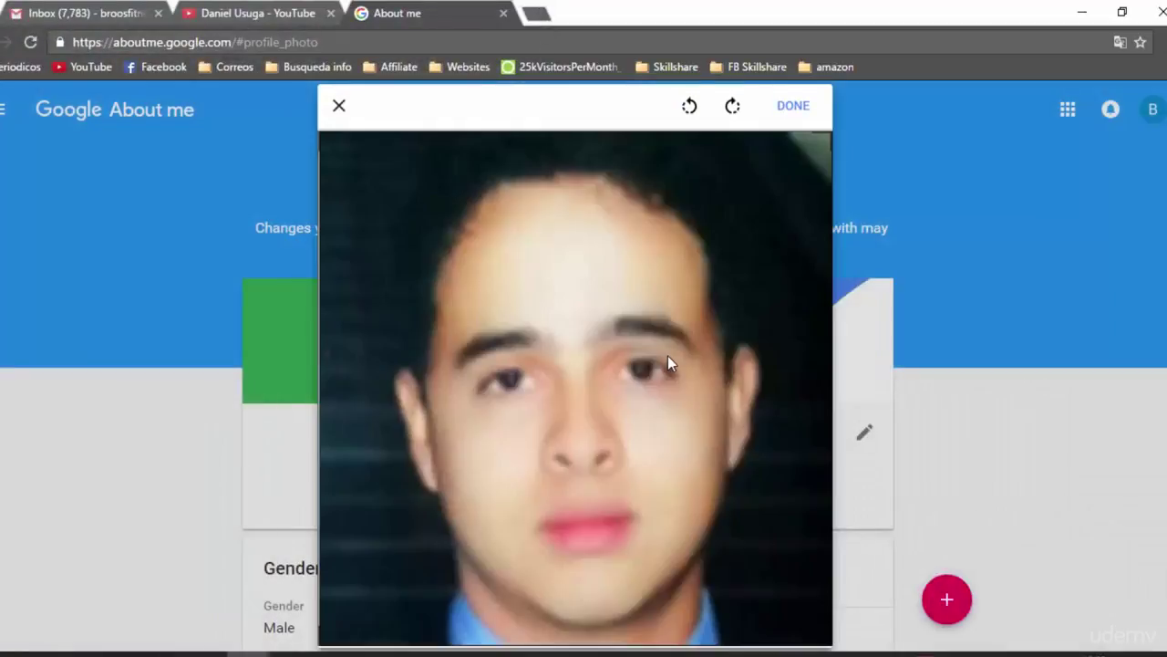
click(794, 107)
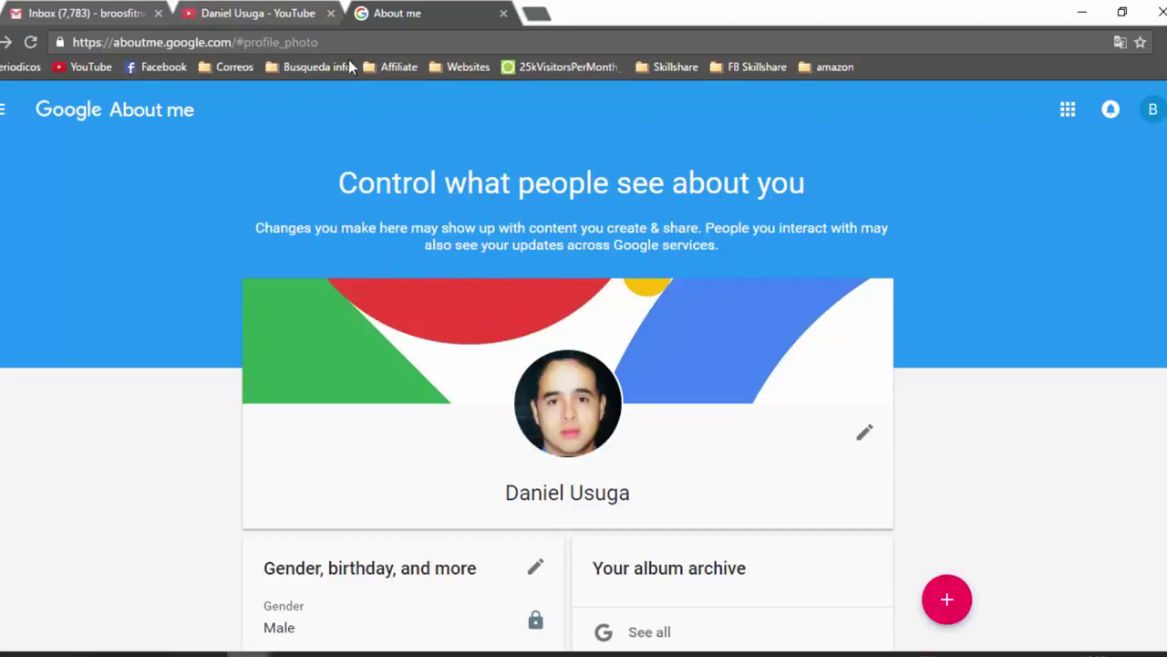
click(260, 12)
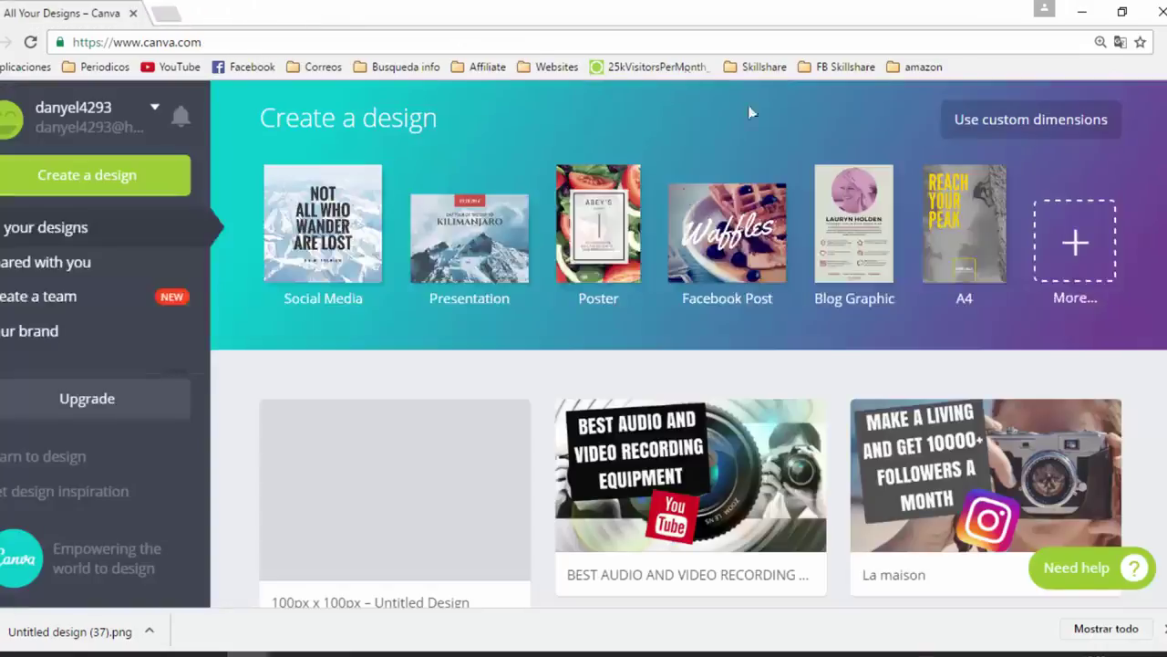
Start a new YouTube Channel Art design from the full list of design types
click(1076, 251)
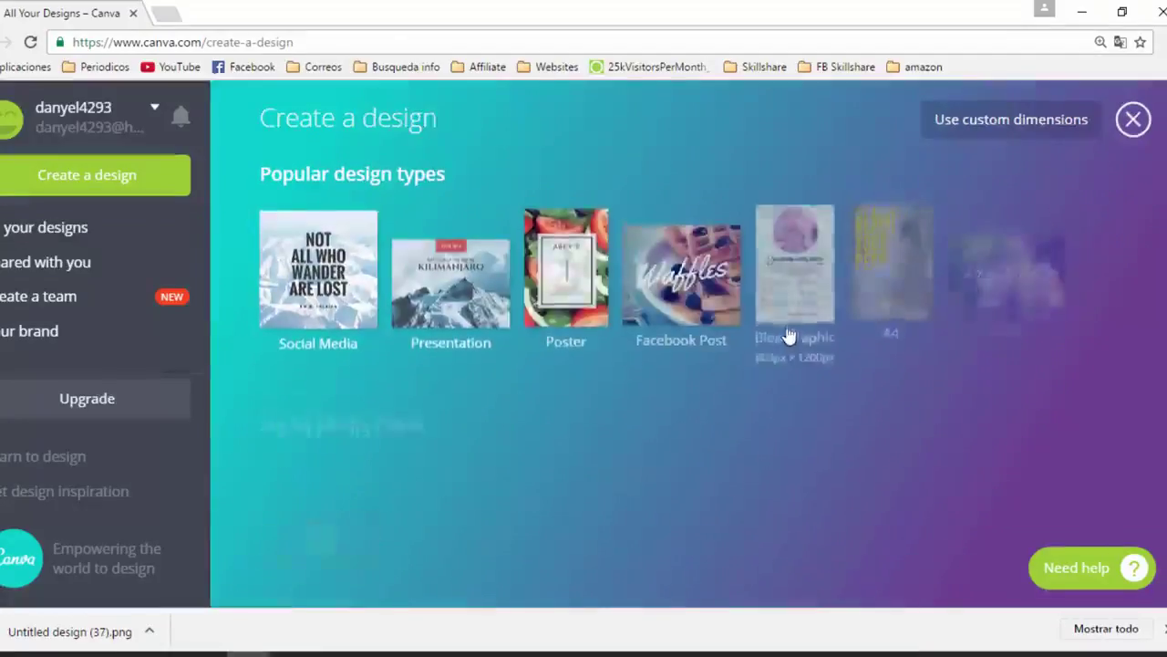
scroll(789, 333, down, 20)
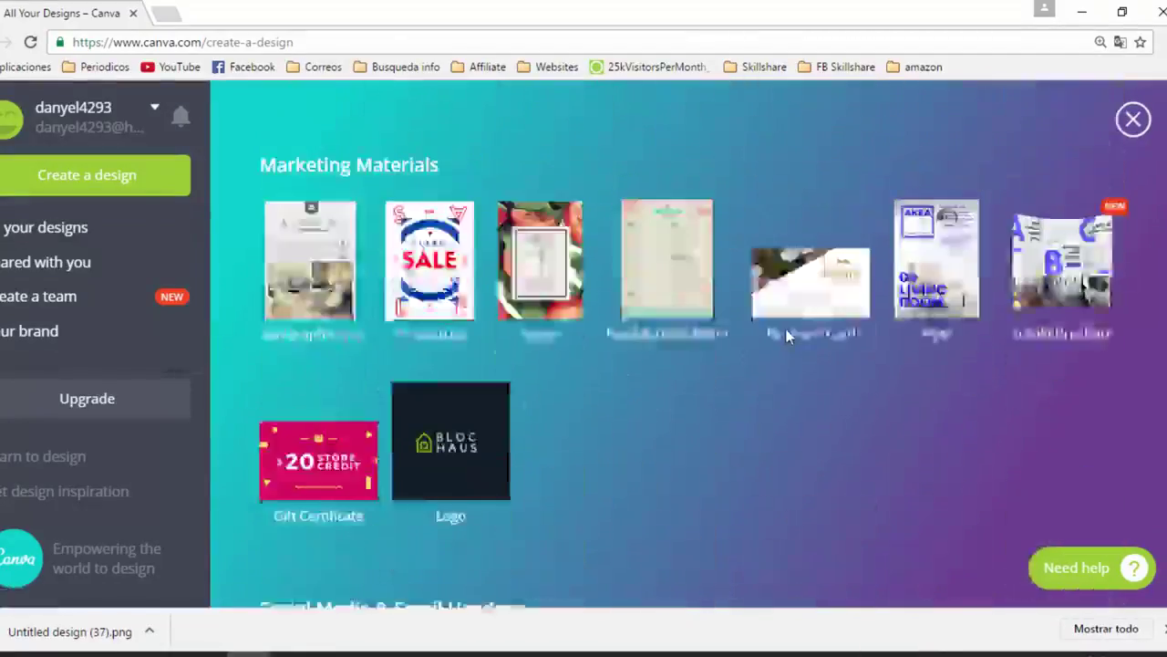
scroll(787, 319, up, 2)
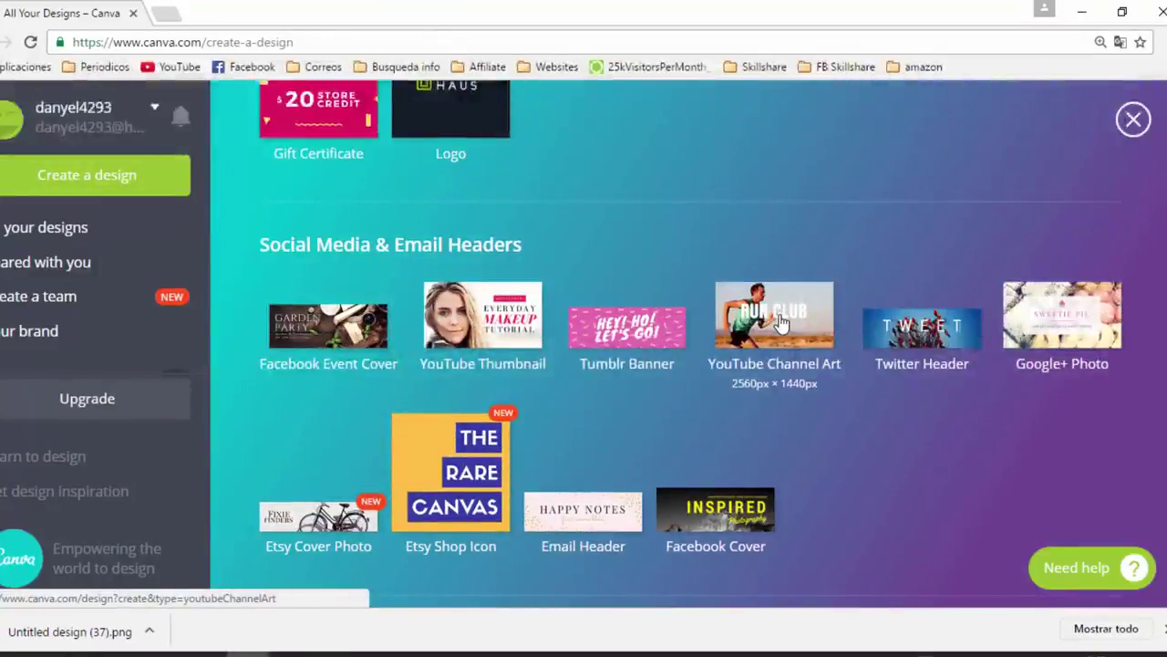
click(781, 324)
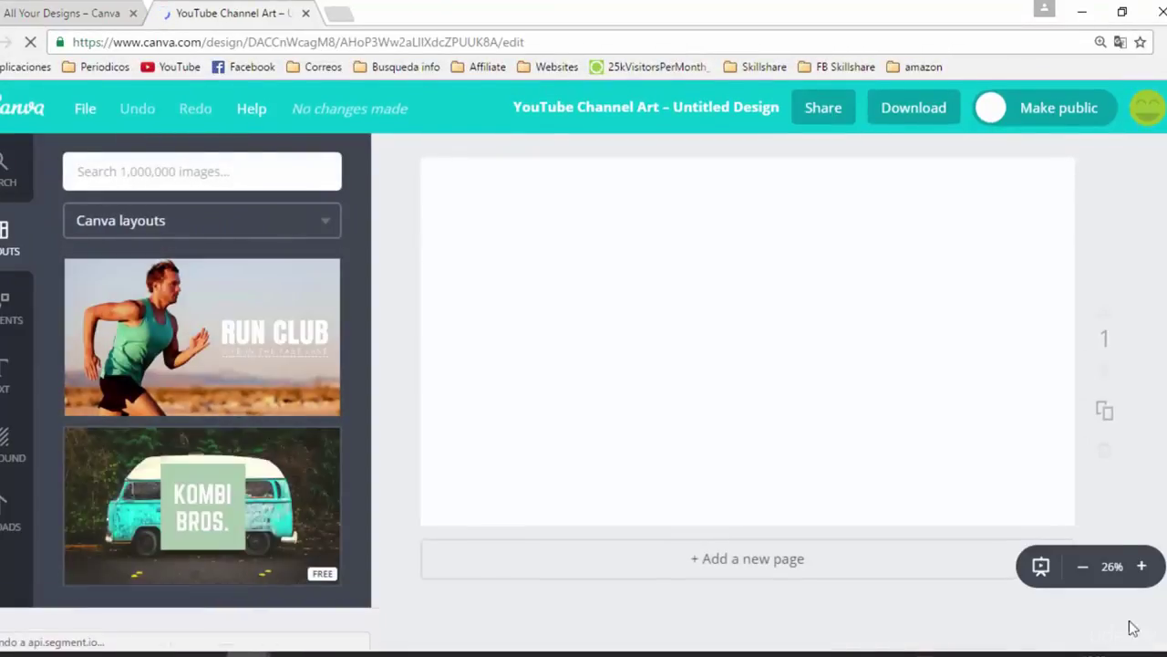
Apply the Kombi Bros van layout to the banner canvas
scroll(292, 483, down, 2)
scroll(274, 474, up, 2)
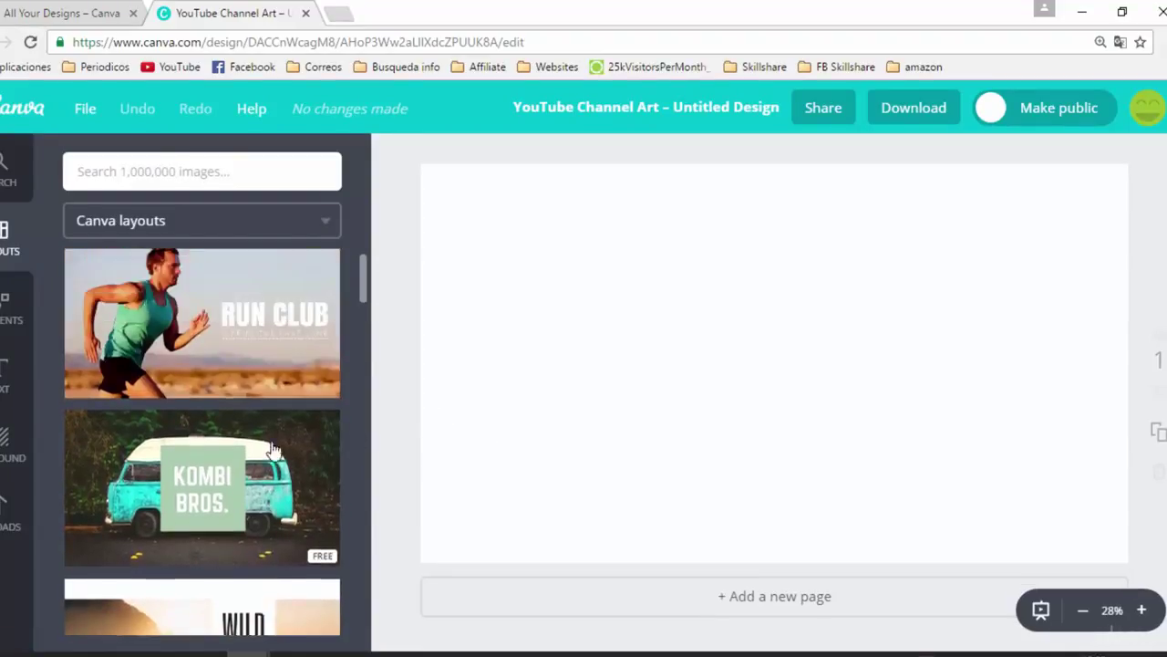
scroll(243, 365, down, 2)
scroll(234, 360, up, 2)
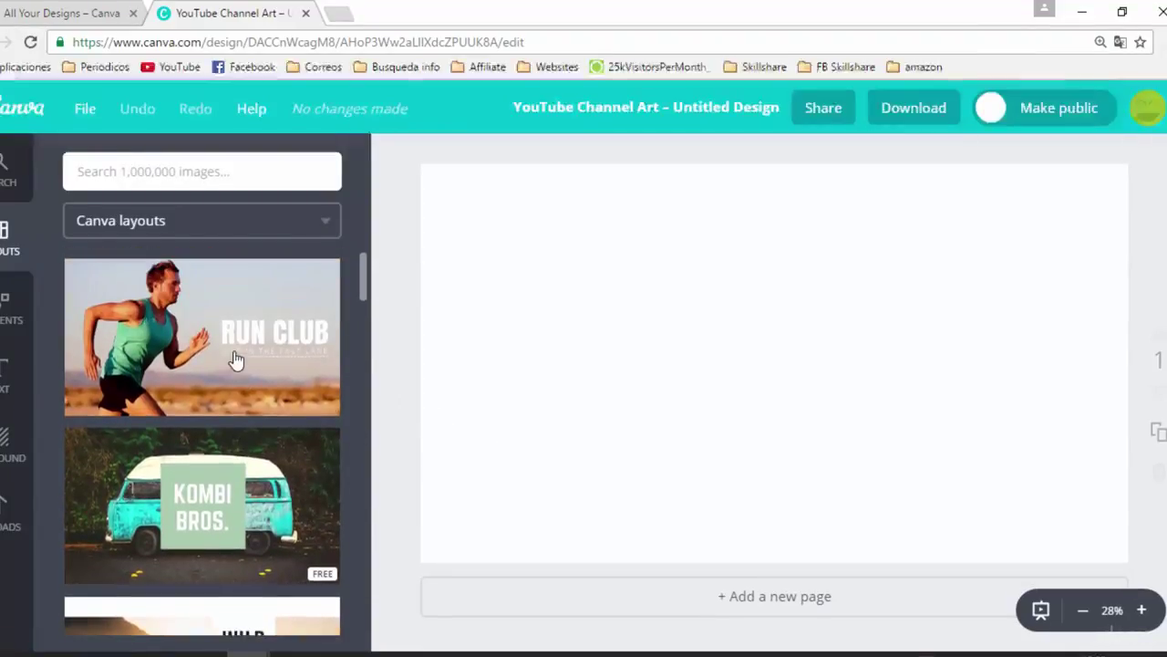
scroll(237, 383, down, 5)
scroll(308, 417, up, 5)
scroll(251, 356, down, 2)
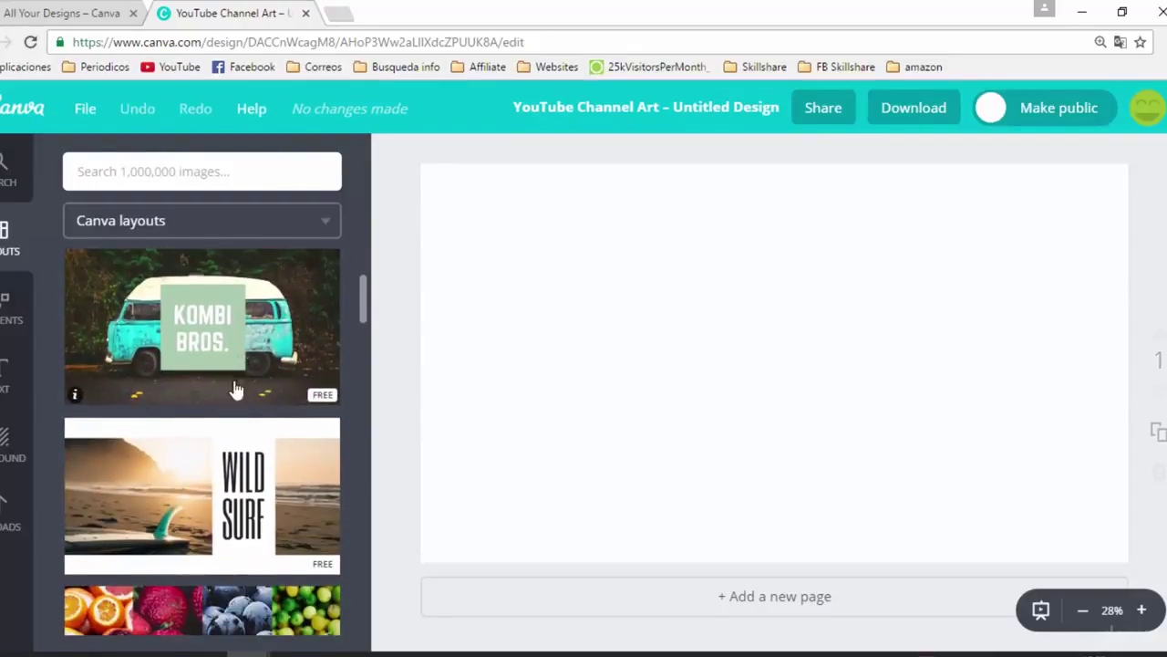
scroll(195, 351, down, 5)
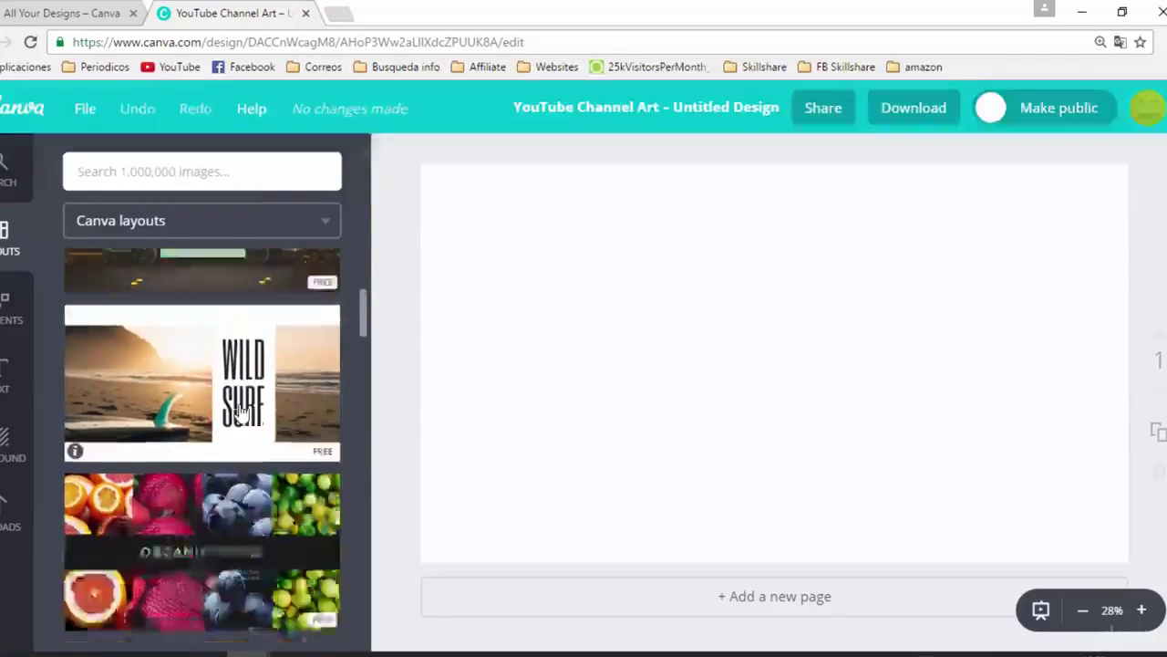
scroll(259, 438, up, 6)
drag(259, 438, 619, 363)
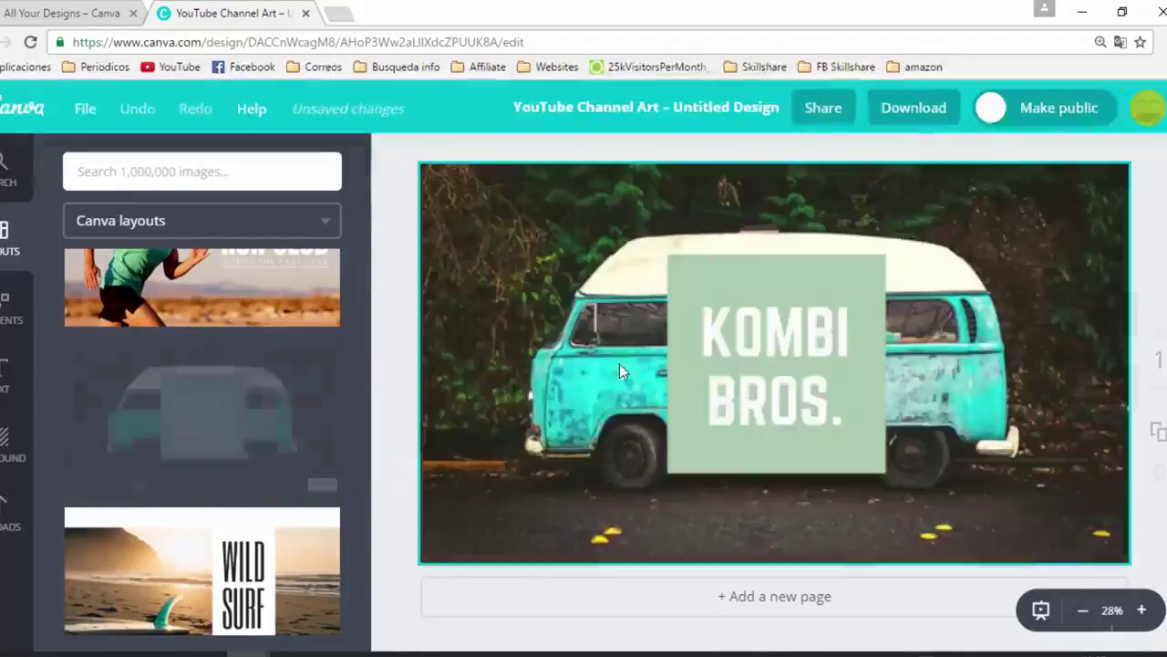
Replace the word KOMBI with the owner's first name
click(781, 335)
double_click(784, 335)
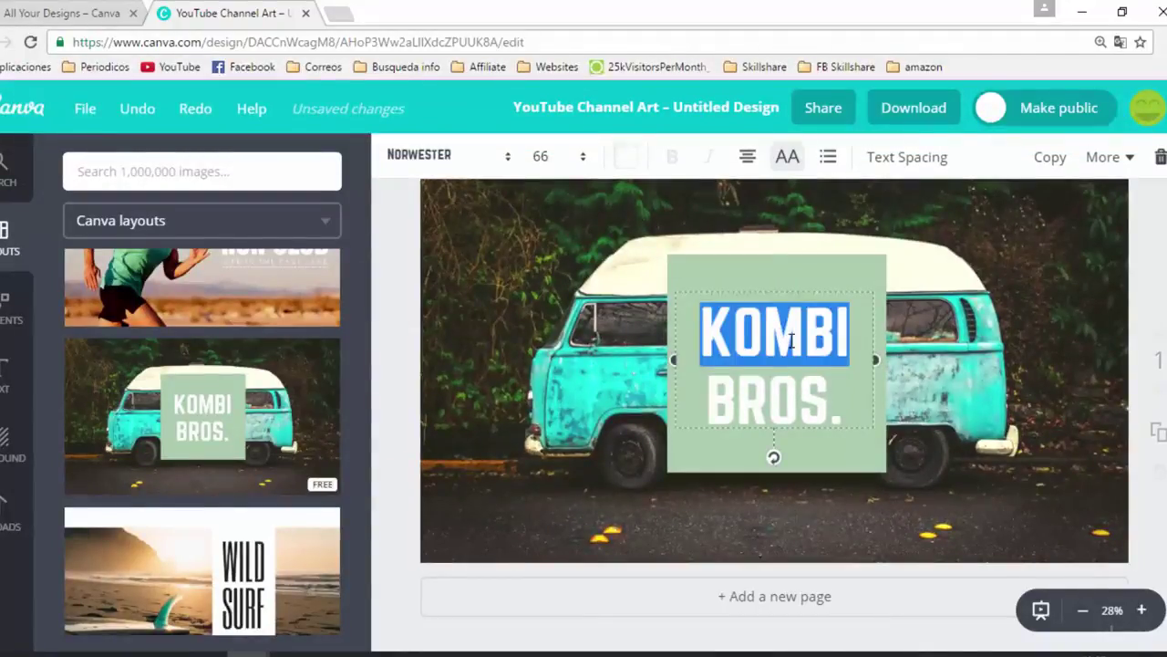
key(BackSpace)
text(DANIEL)
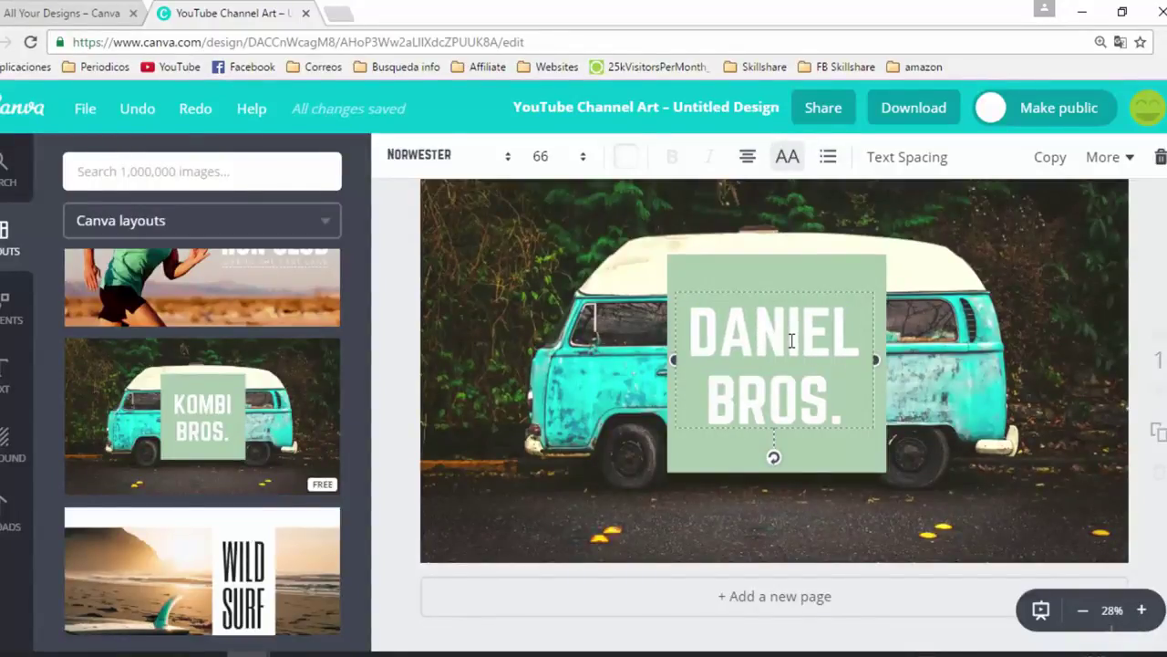
double_click(796, 384)
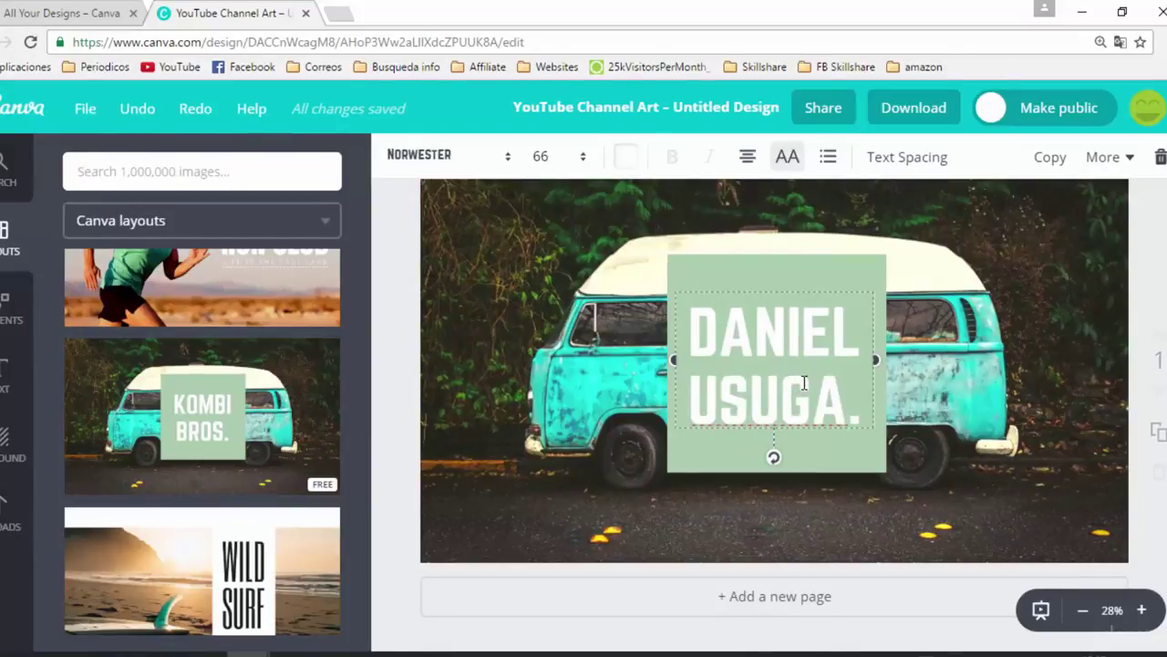
key(Home)
key(Delete)
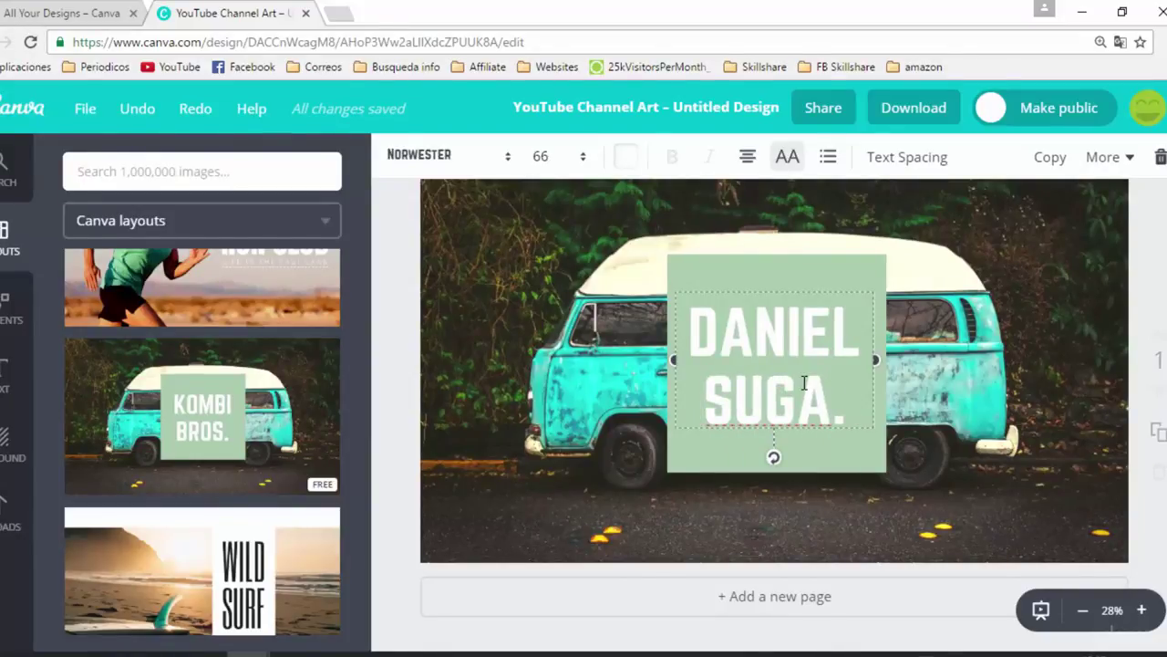
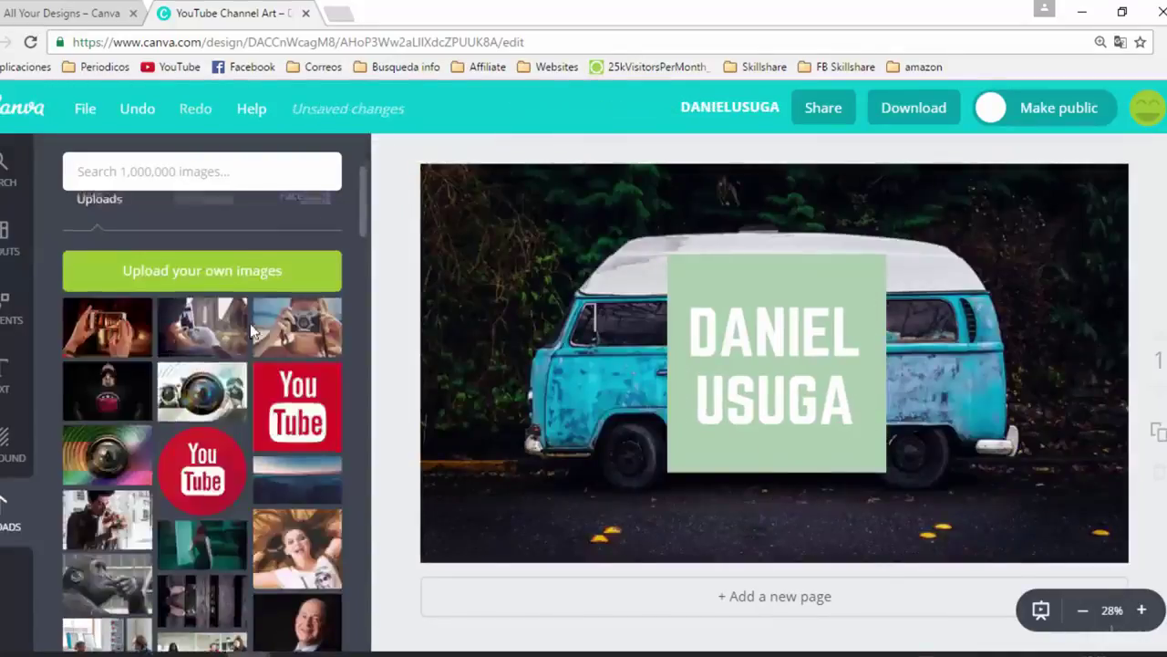
scroll(249, 323, up, 2)
scroll(261, 334, down, 2)
scroll(260, 334, down, 3)
Search images for YOUTUBE and add a shrunken red play icon to the banner
click(167, 171)
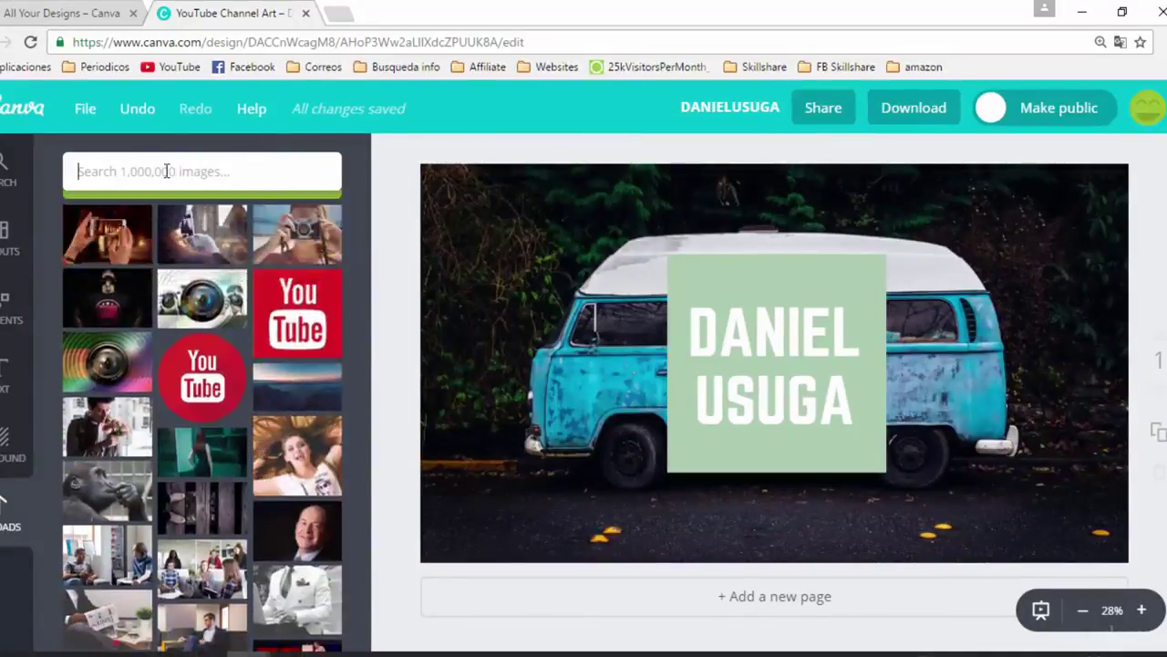
text(Y)
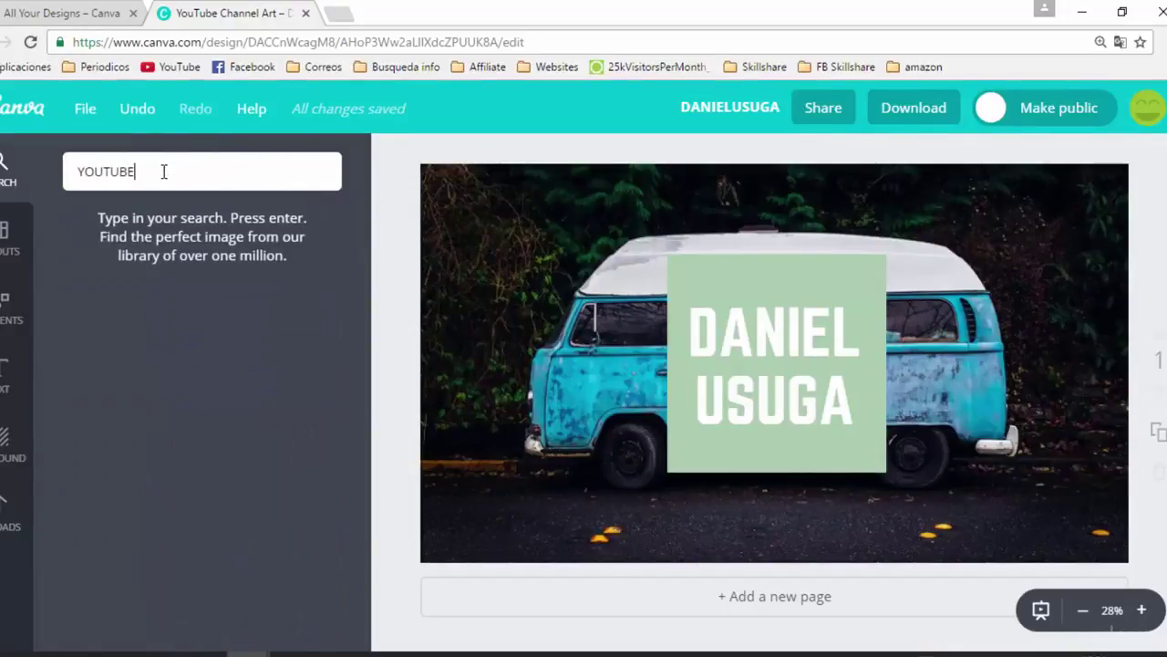
text(OUTUBE)
key(Return)
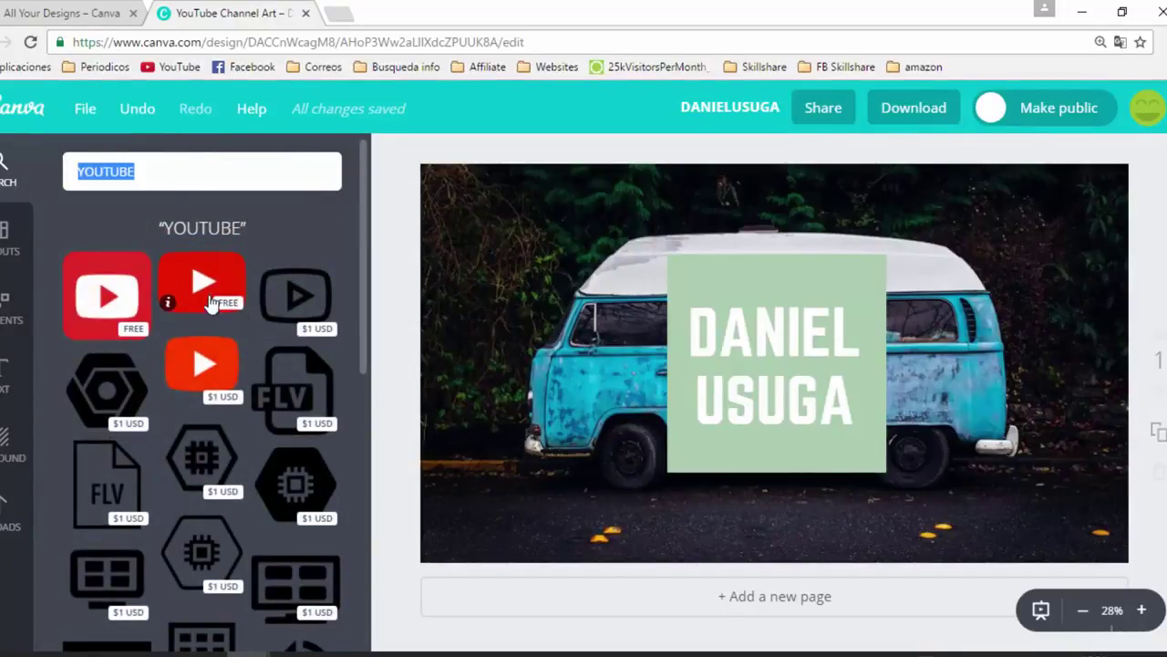
drag(204, 290, 1037, 336)
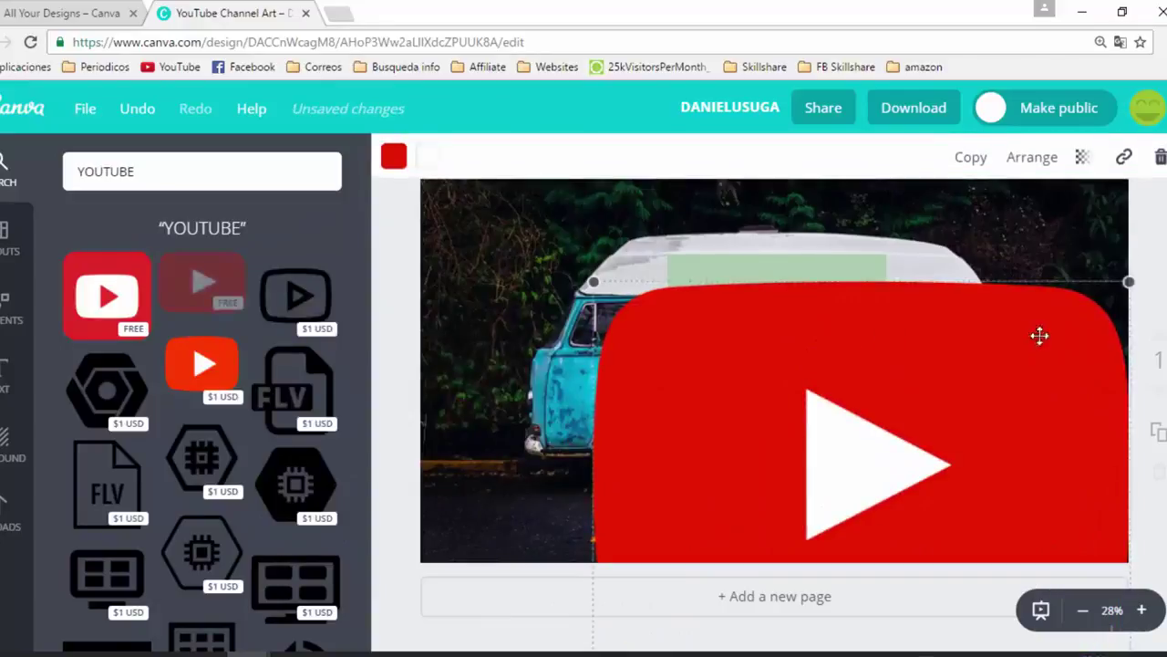
drag(1129, 282, 866, 468)
drag(734, 530, 997, 438)
Center the name on the green box, place the icon beside it, and download as PNG
click(766, 380)
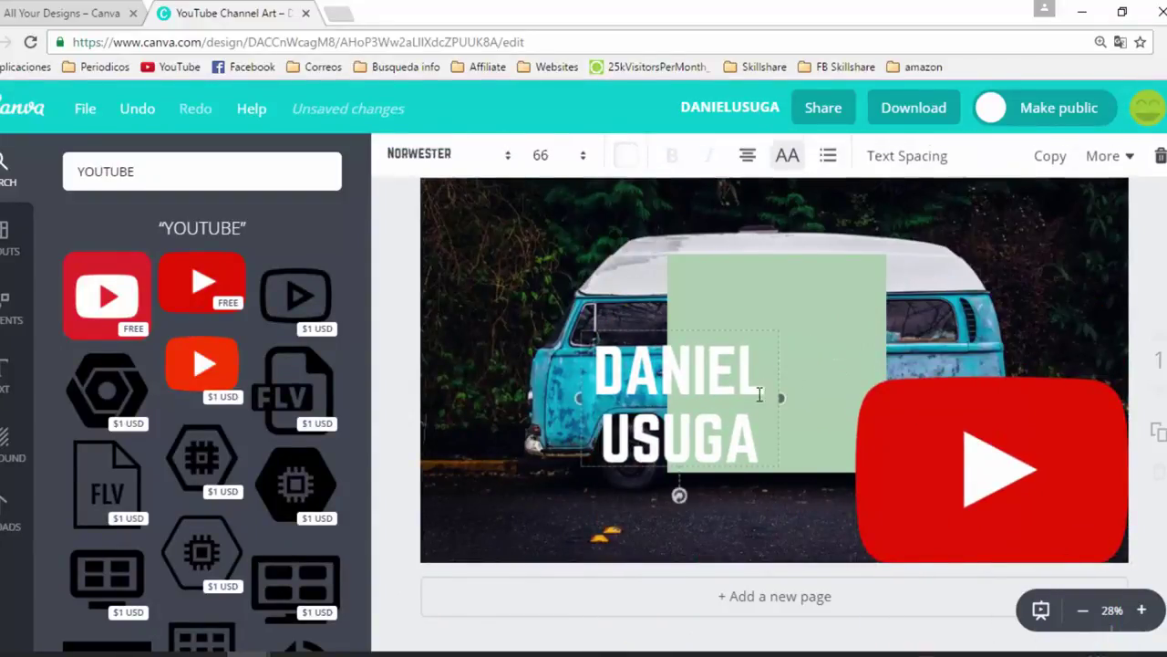
drag(679, 470, 775, 437)
click(1048, 456)
drag(1127, 380, 987, 354)
click(1012, 531)
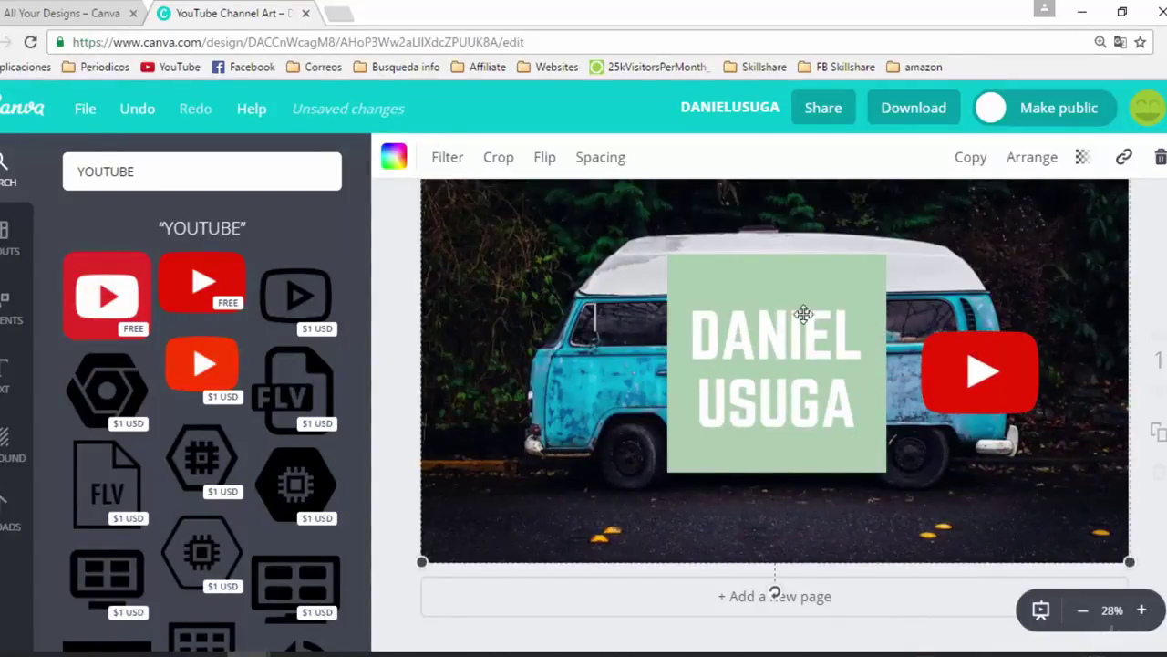
click(923, 114)
click(871, 345)
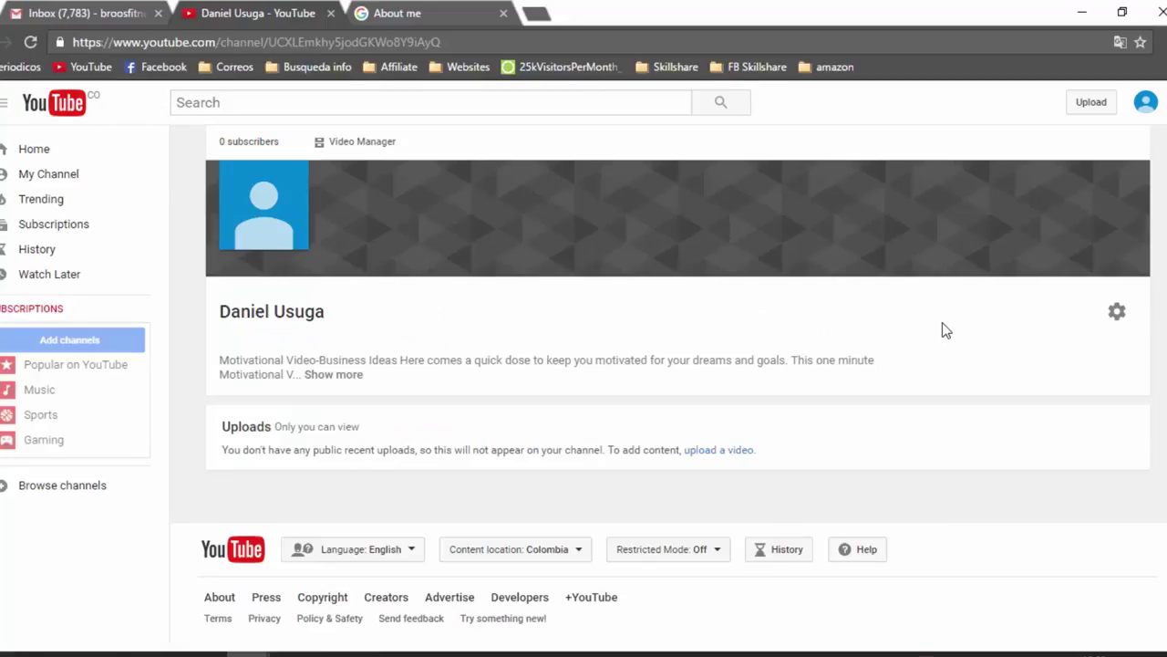
Upload 'Untitled design (38)' as the YouTube channel art and confirm it
click(1135, 175)
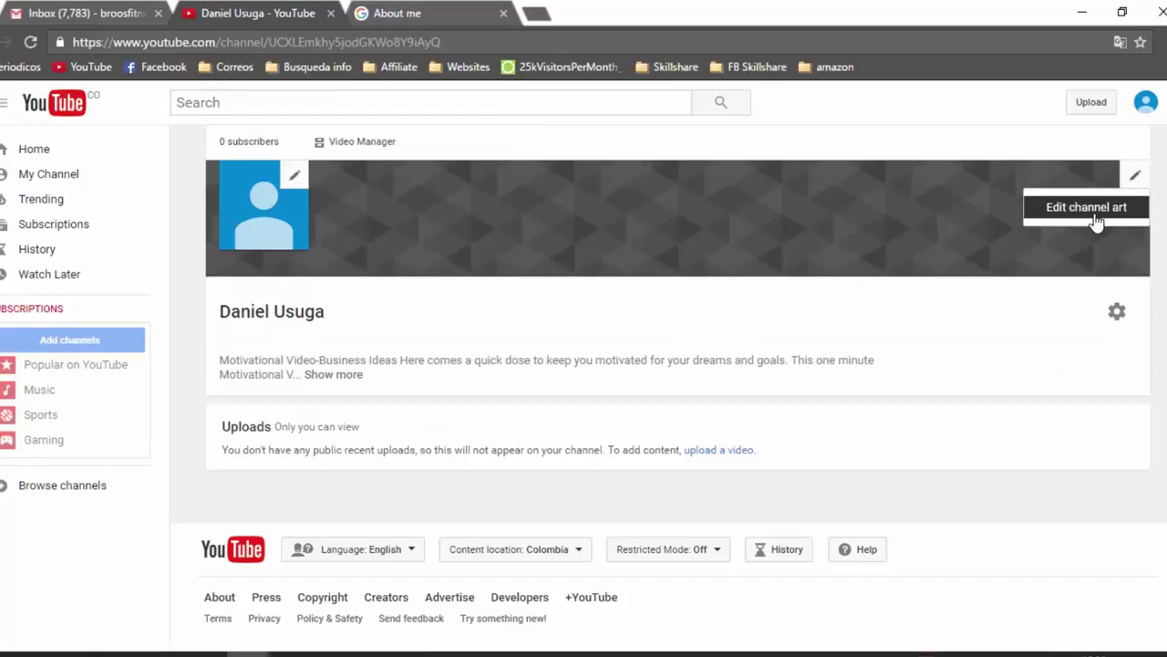
click(1095, 219)
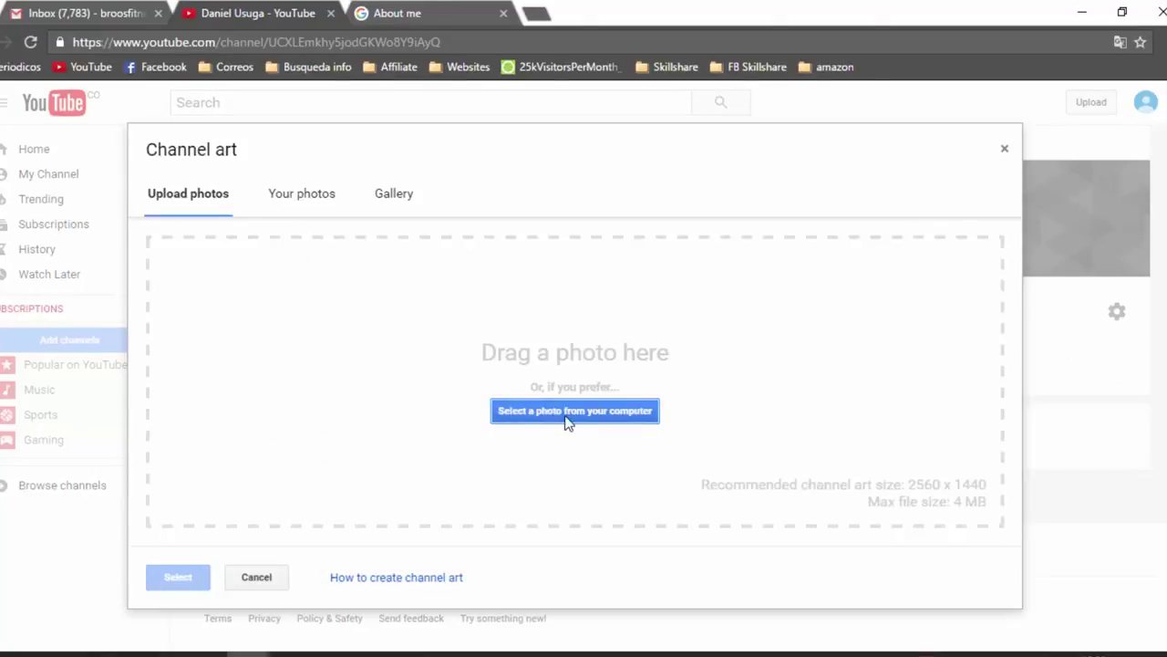
click(568, 420)
scroll(435, 292, down, 5)
click(284, 339)
click(401, 427)
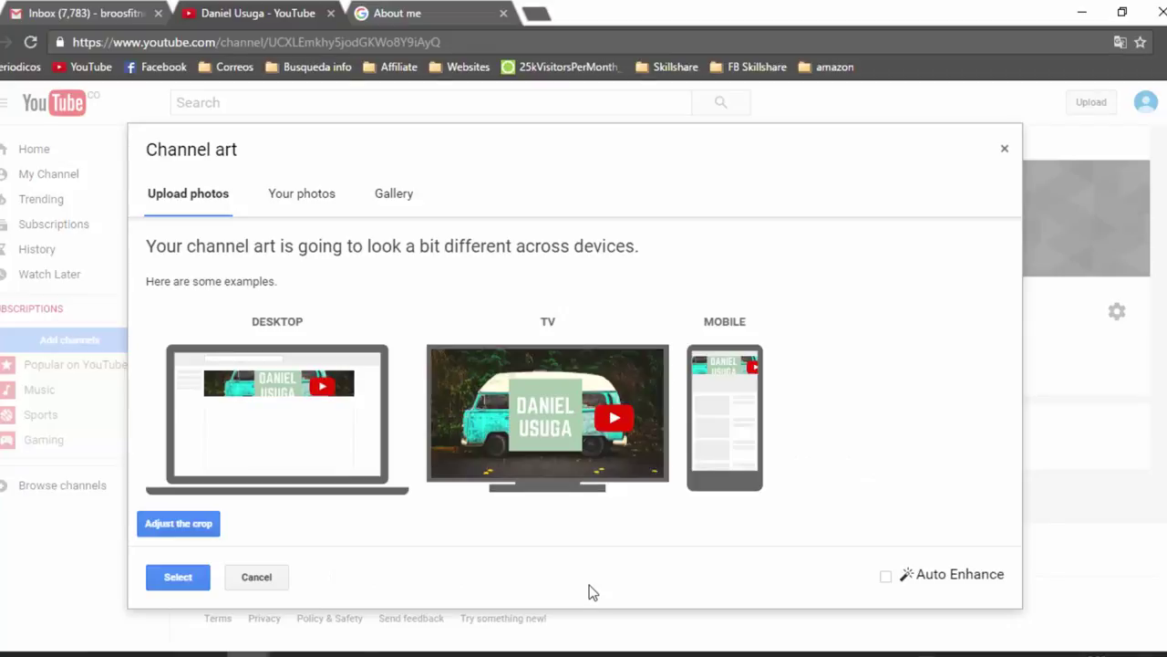
click(178, 578)
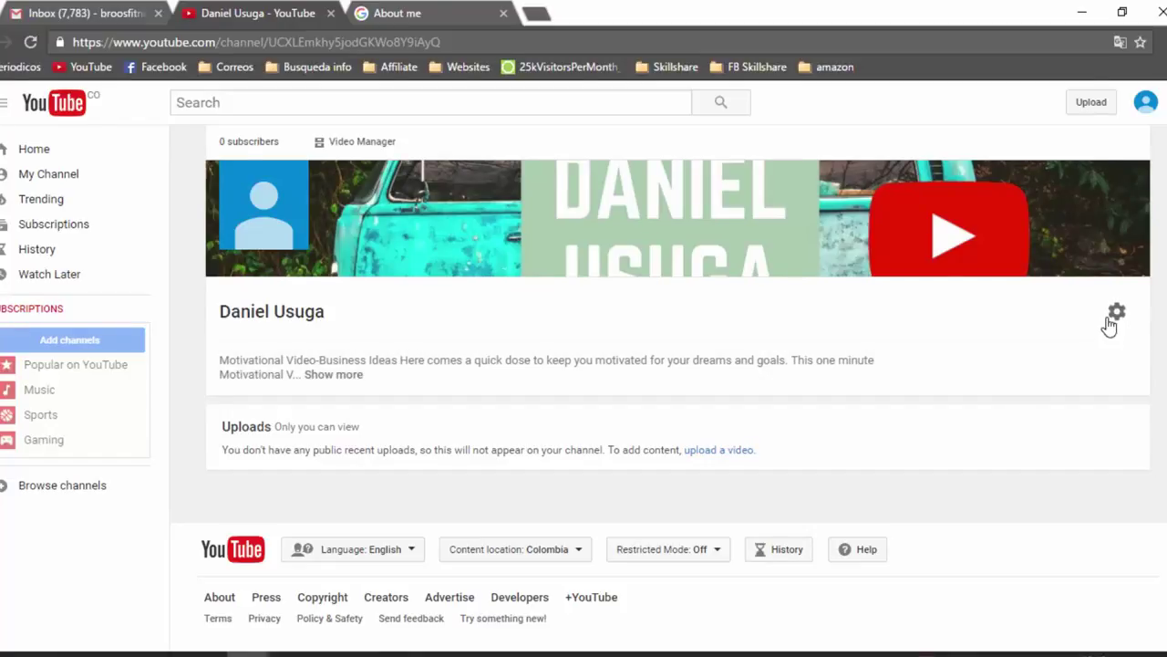
Turn on 'Customize the layout of your channel' in channel settings, save, and open the links editor
click(1115, 315)
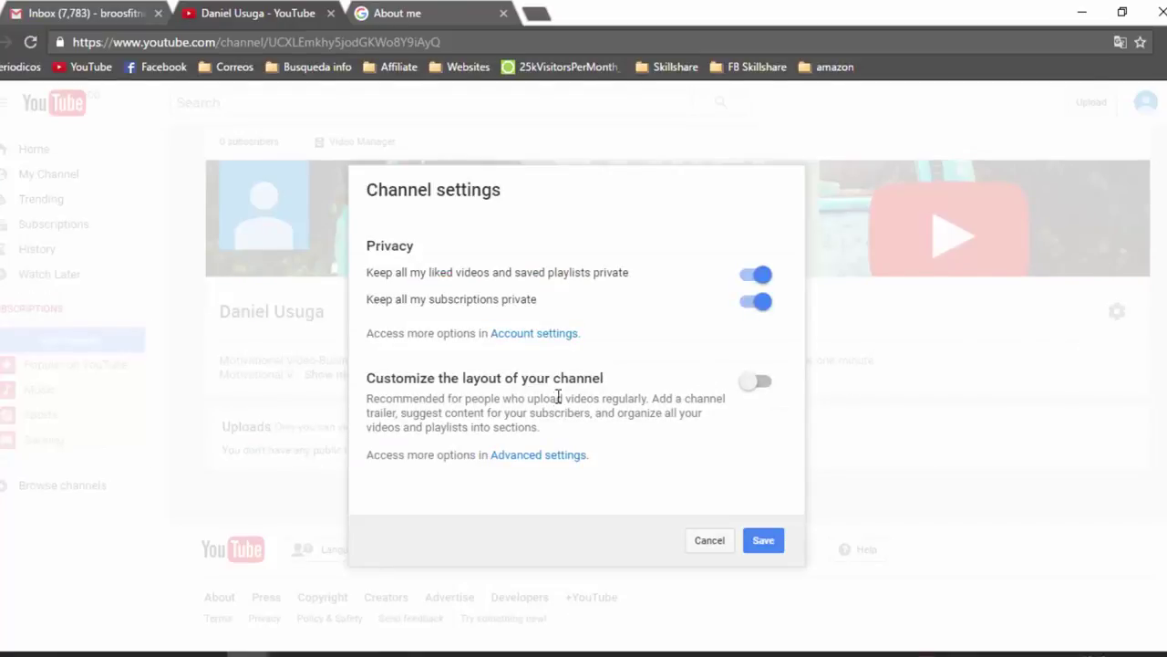
click(757, 382)
click(763, 543)
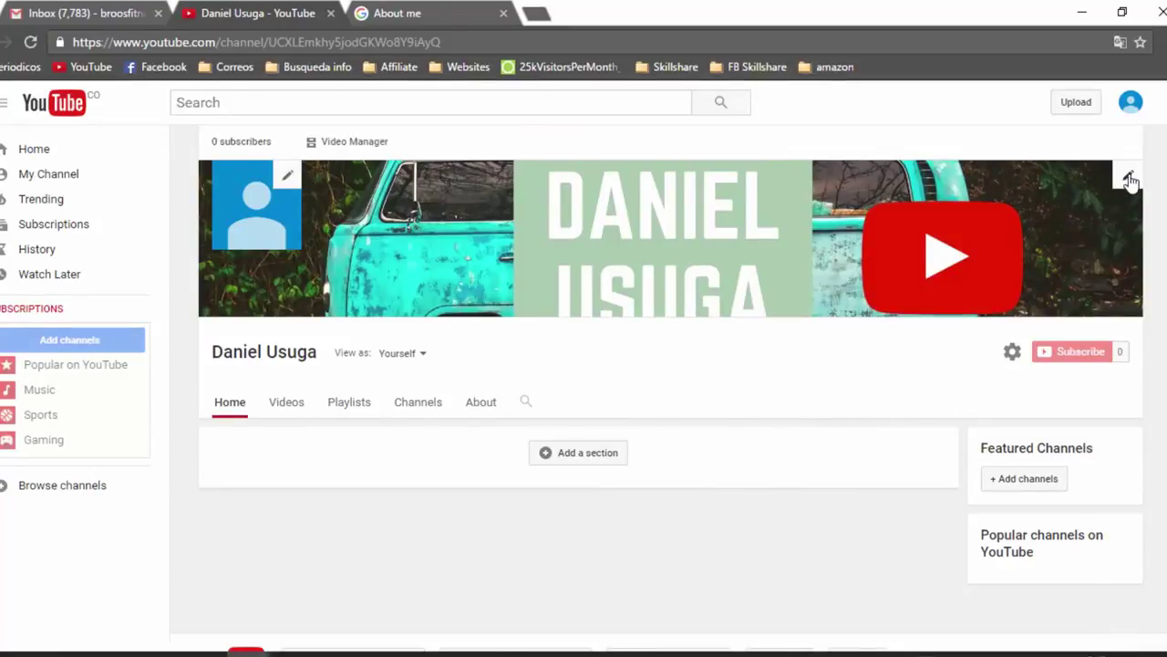
click(1129, 178)
click(1083, 213)
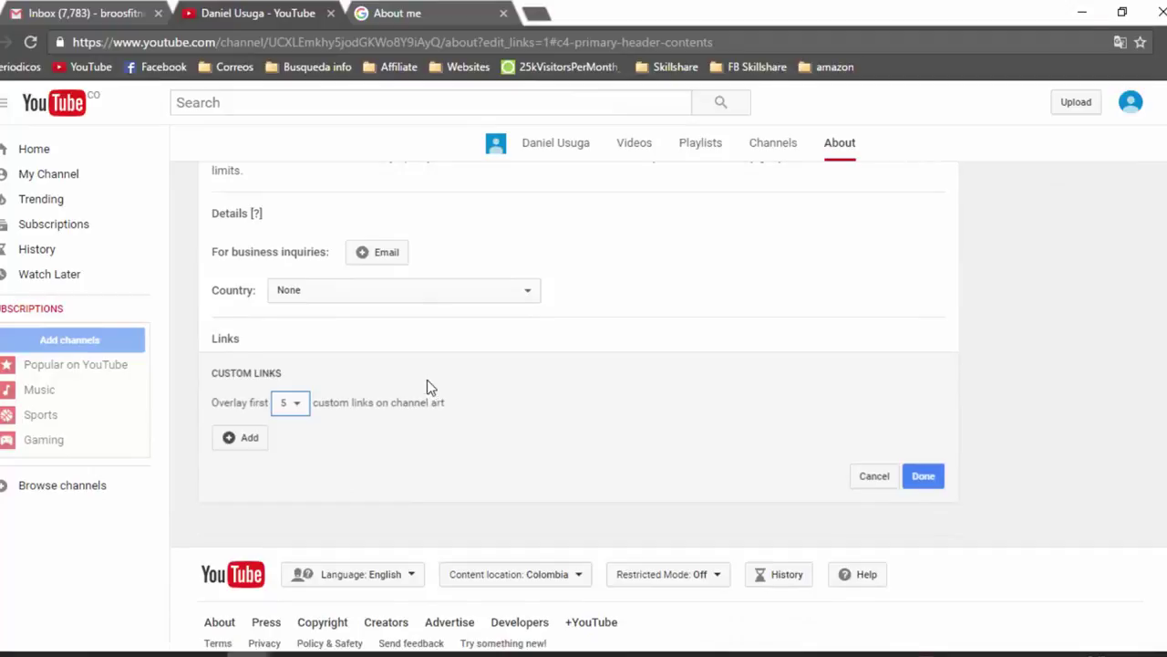
Add the business inquiries email address to the channel details
scroll(427, 380, up, 1)
click(379, 345)
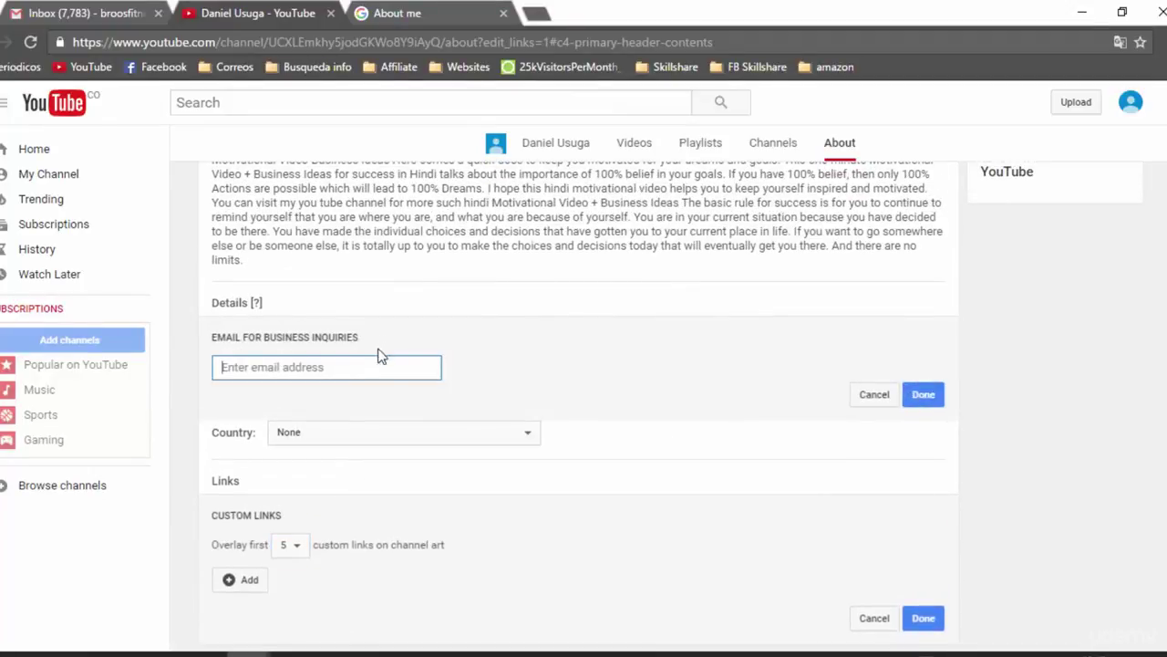
click(346, 366)
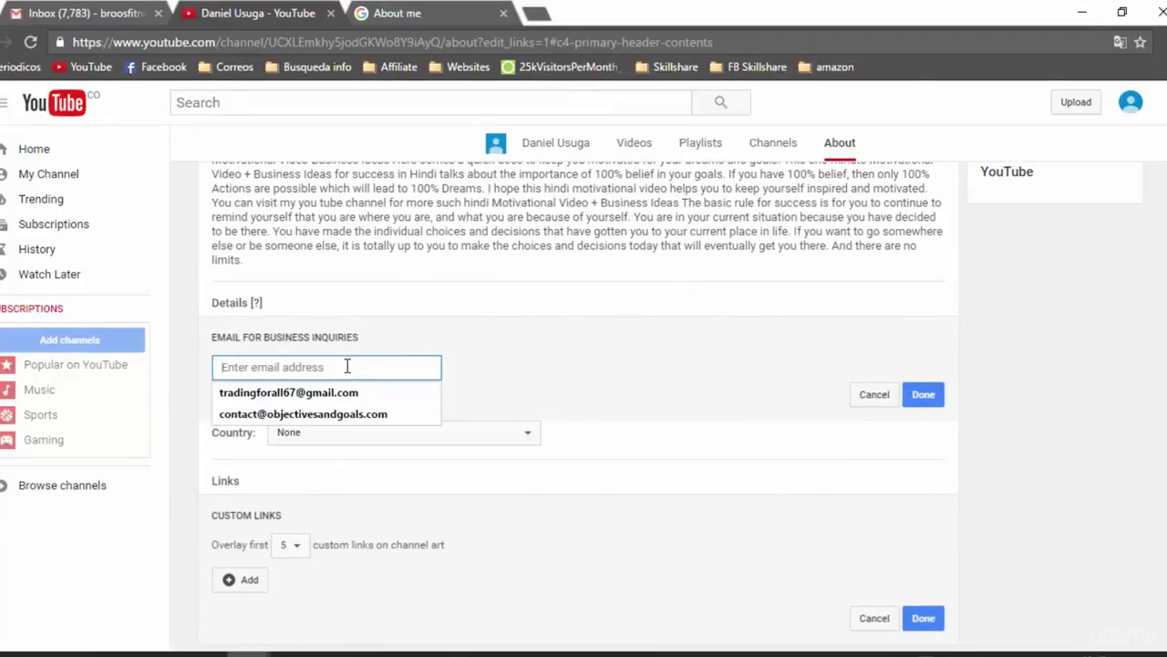
text(DANIEL)
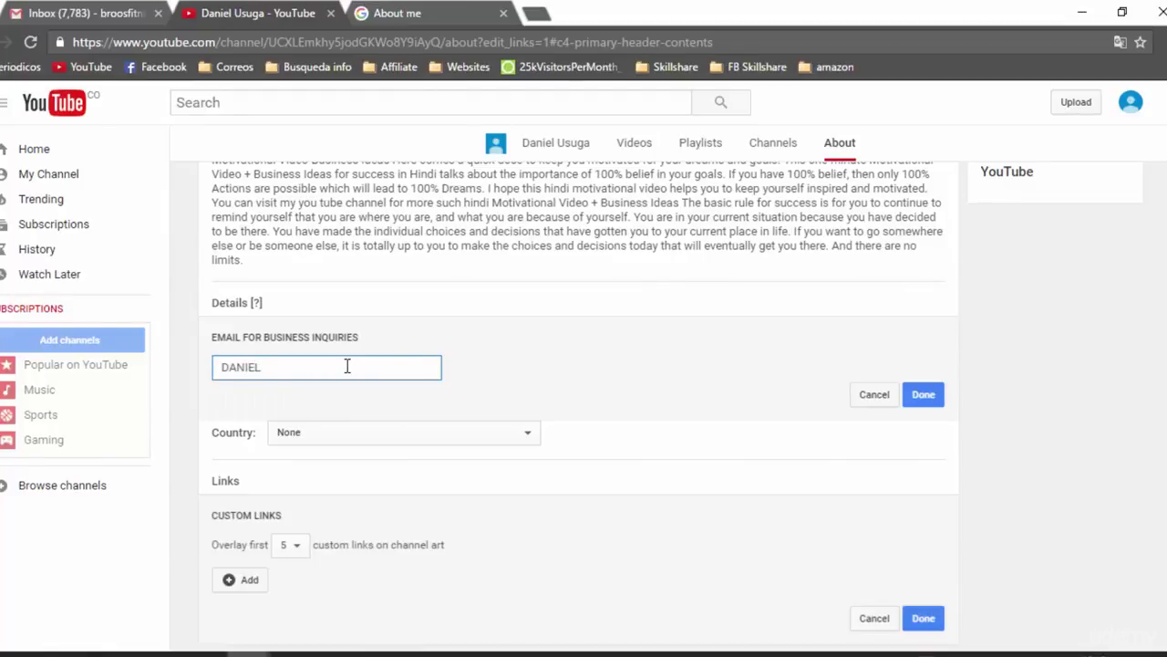
key(BackSpace)
key(BackSpace)
key(BackSpace)
key(BackSpace)
key(BackSpace)
click(926, 396)
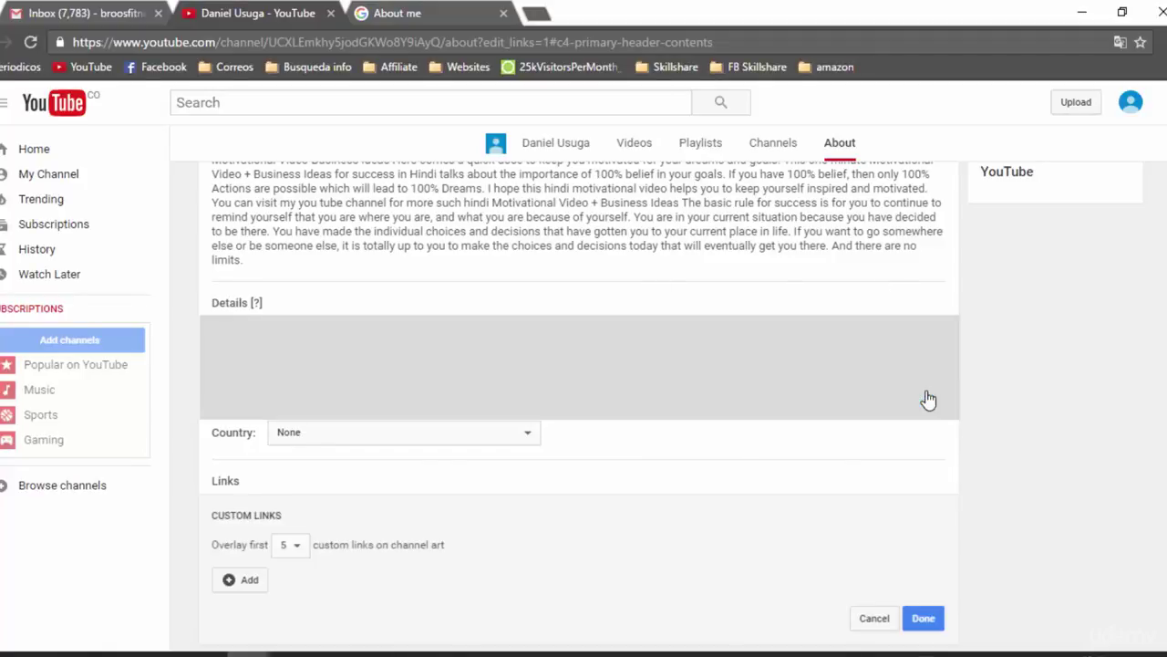
Set the channel's country to United States
click(458, 380)
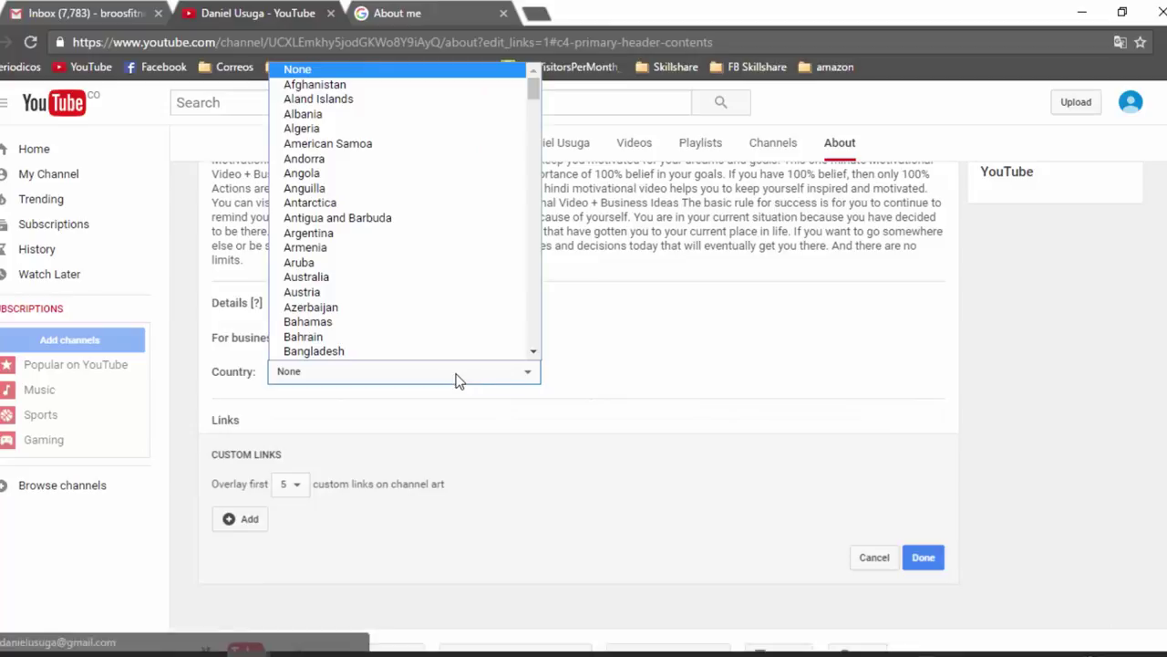
text(un)
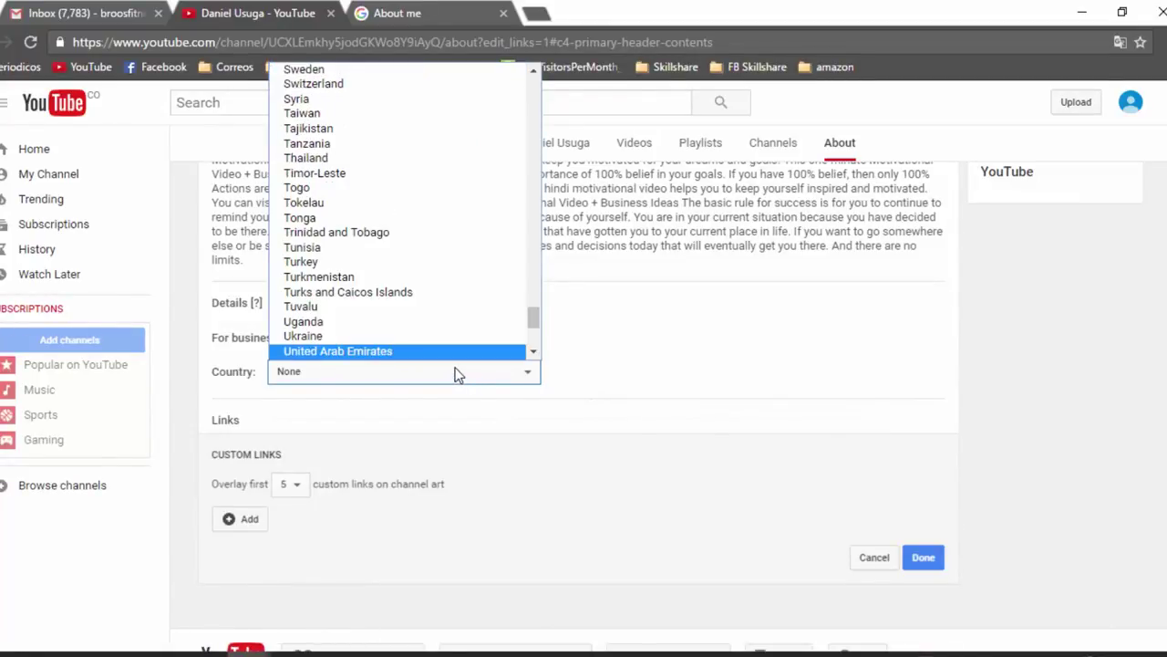
scroll(449, 351, down, 4)
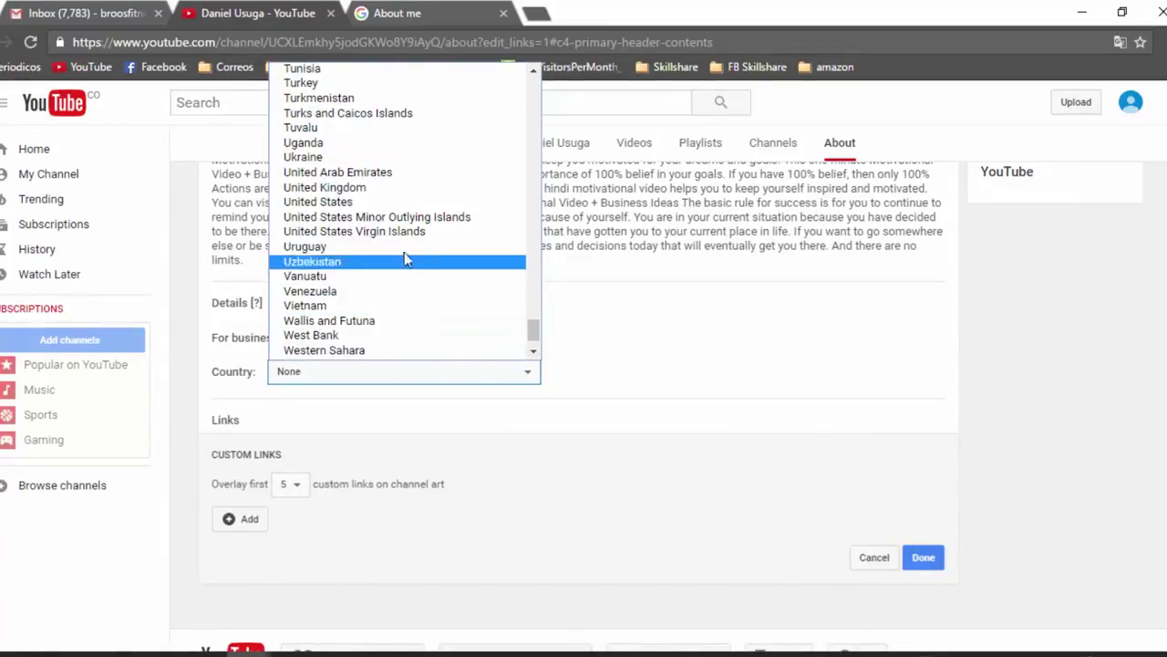
click(405, 201)
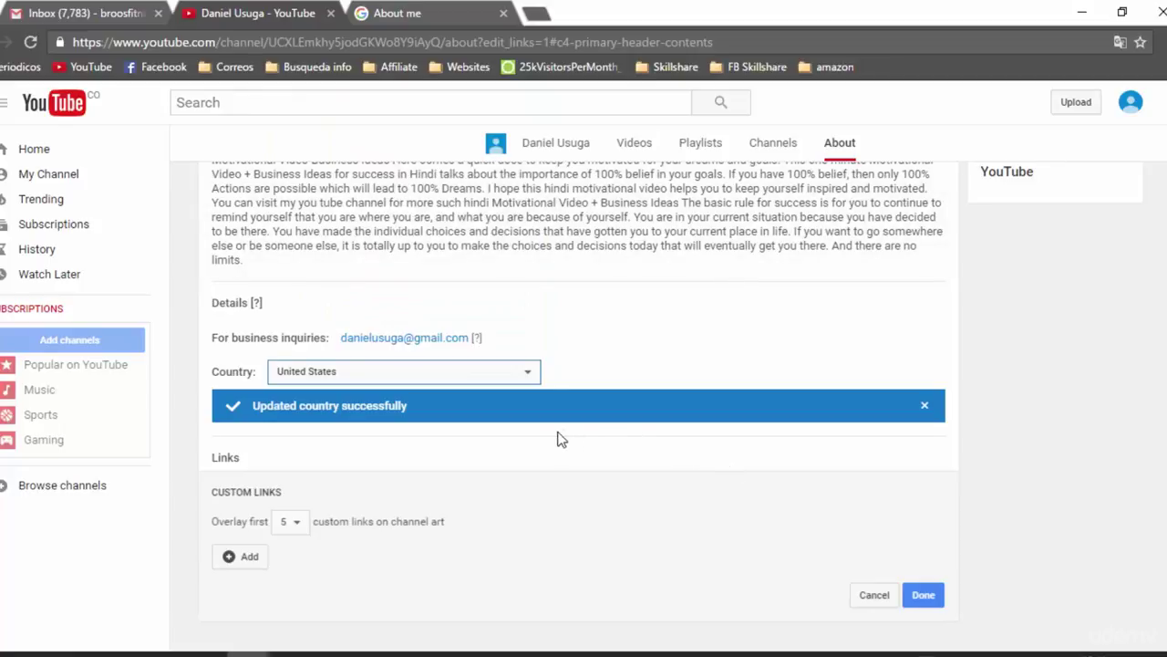
scroll(550, 438, down, 3)
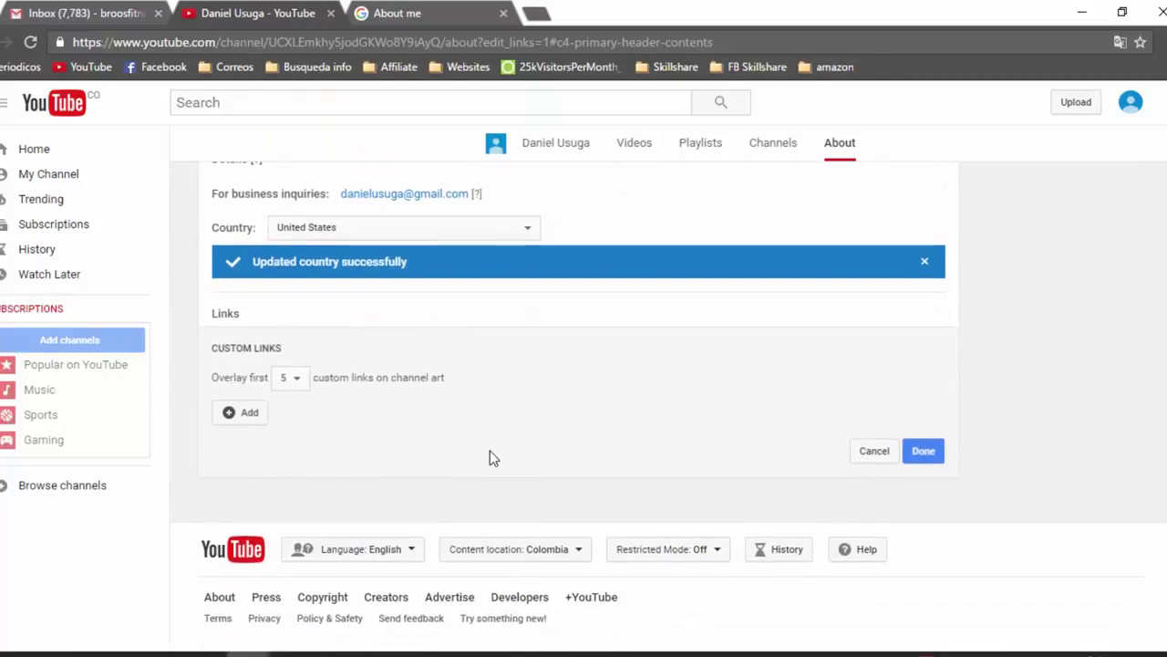
Add a custom link titled 'Website' pointing to the personal website URL and save it
click(253, 419)
click(355, 410)
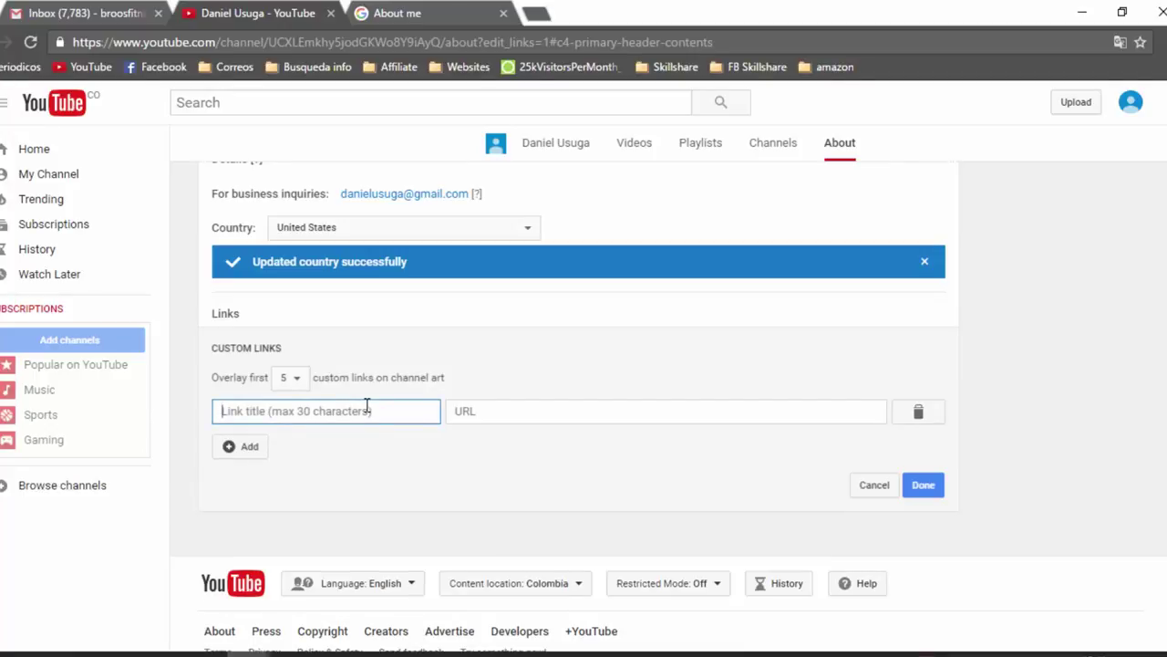
text(Website)
click(519, 409)
text(www.daniel)
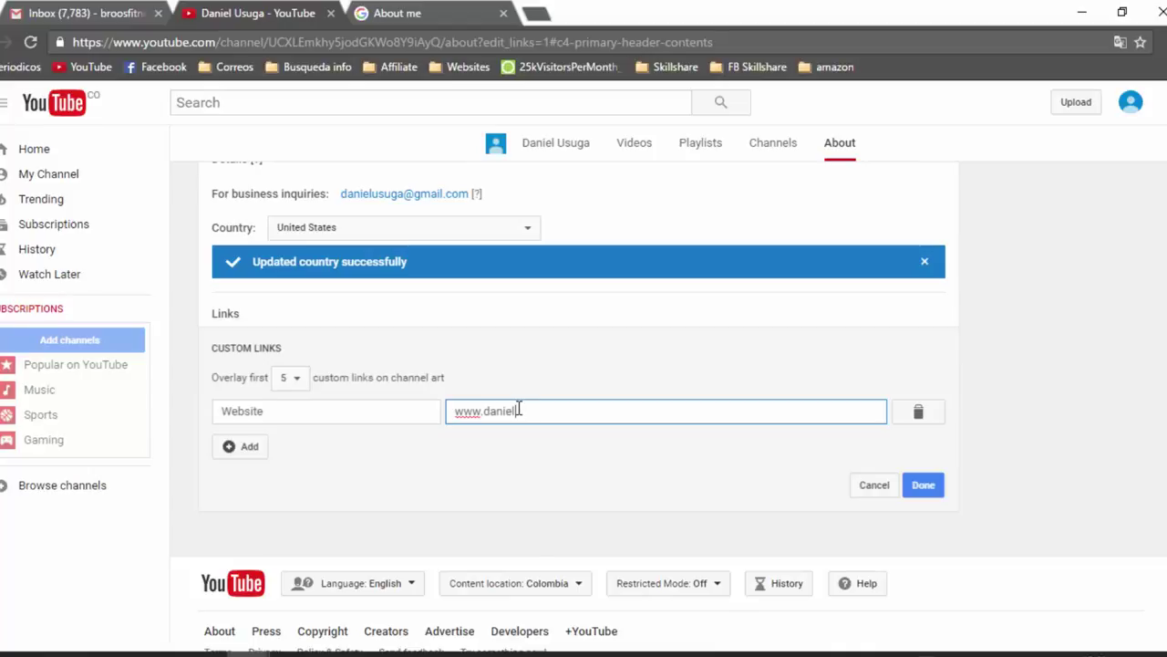
text(usuga.com)
click(919, 486)
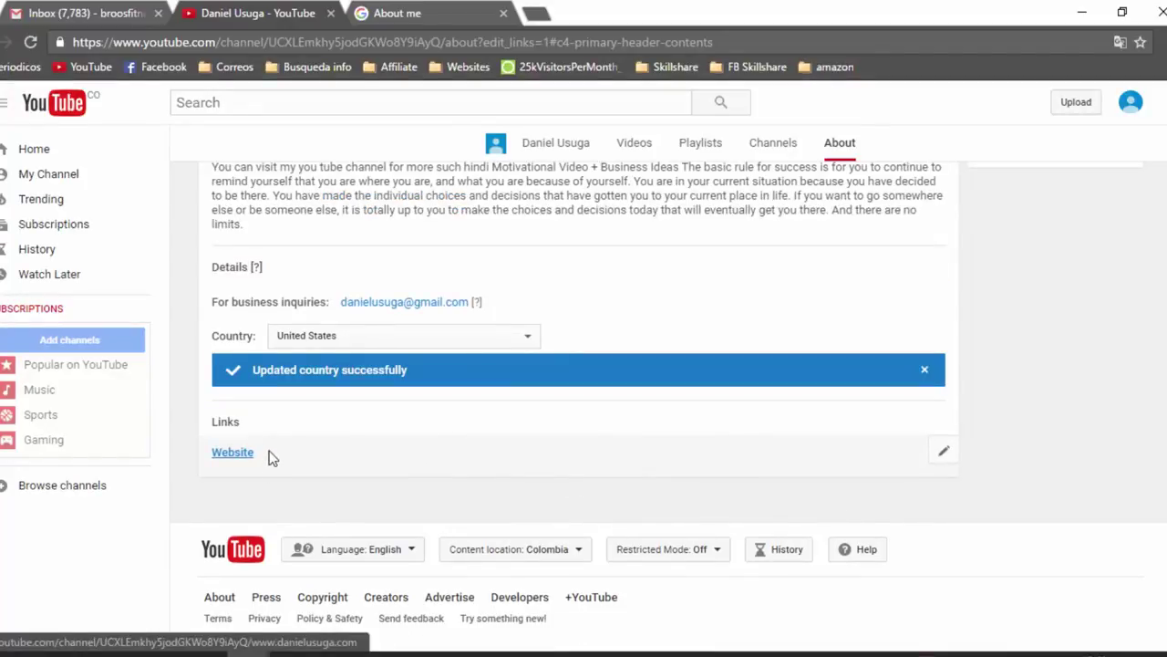
click(940, 461)
scroll(336, 503, down, 2)
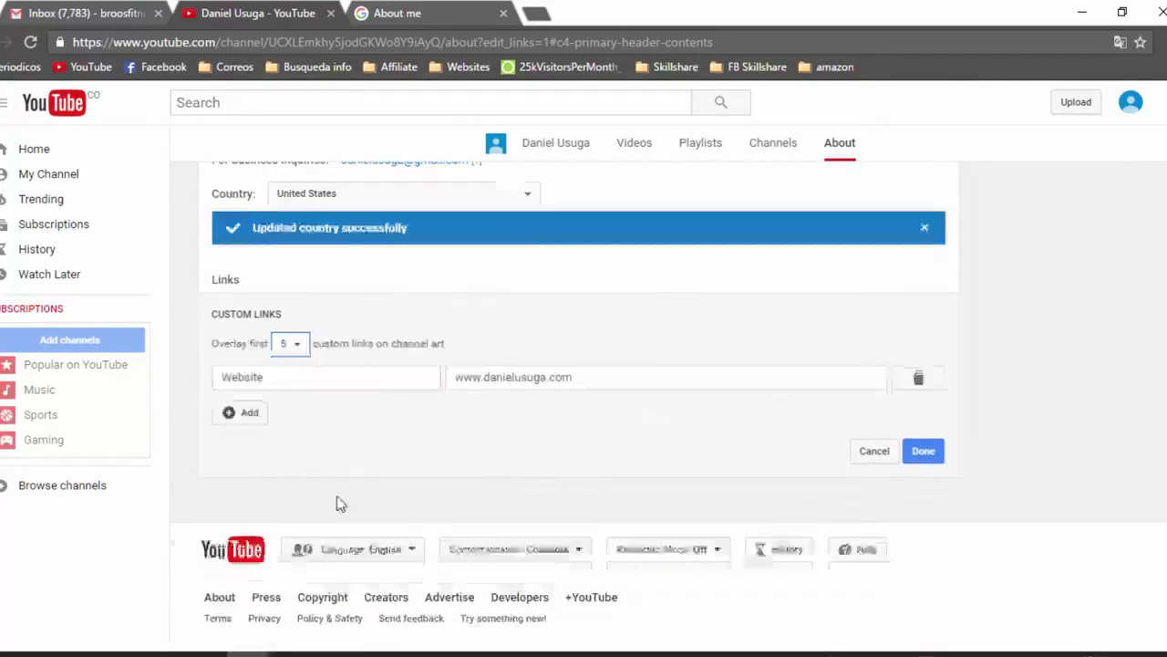
click(236, 412)
click(273, 412)
text(Facebook)
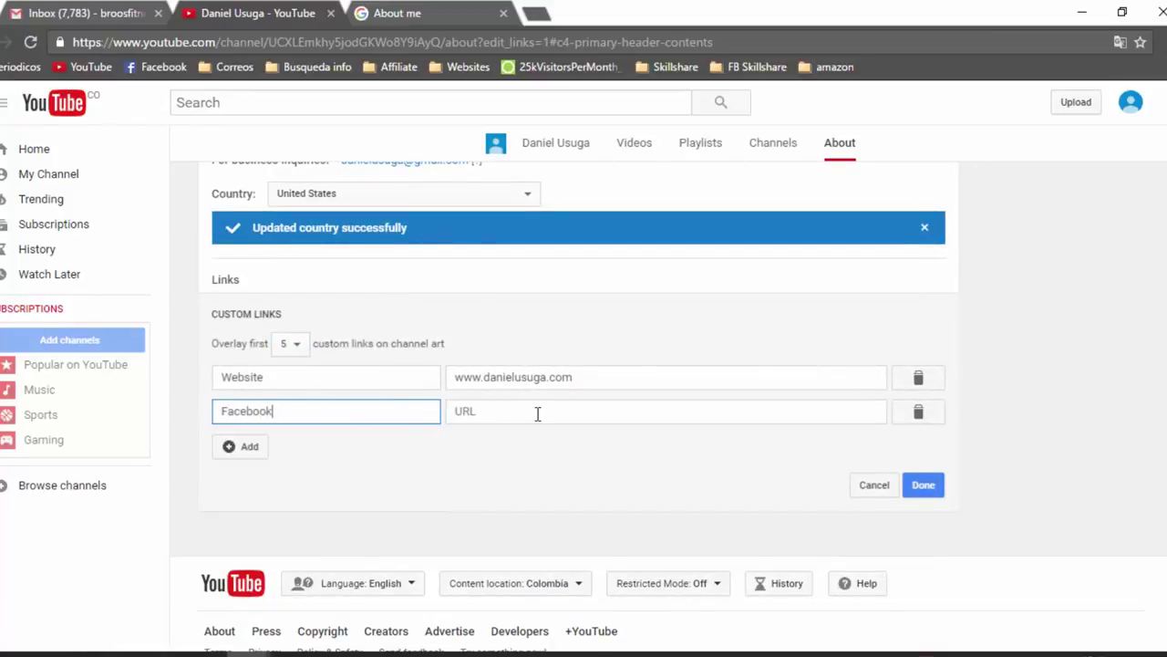
click(537, 412)
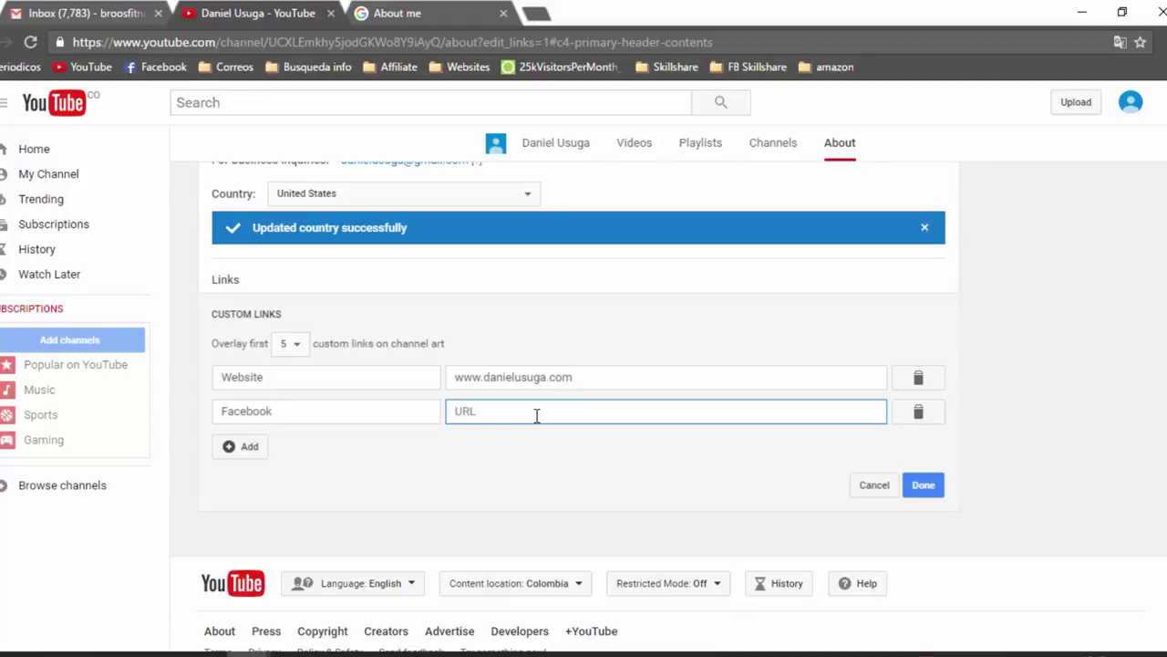
text(www.facebook.com)
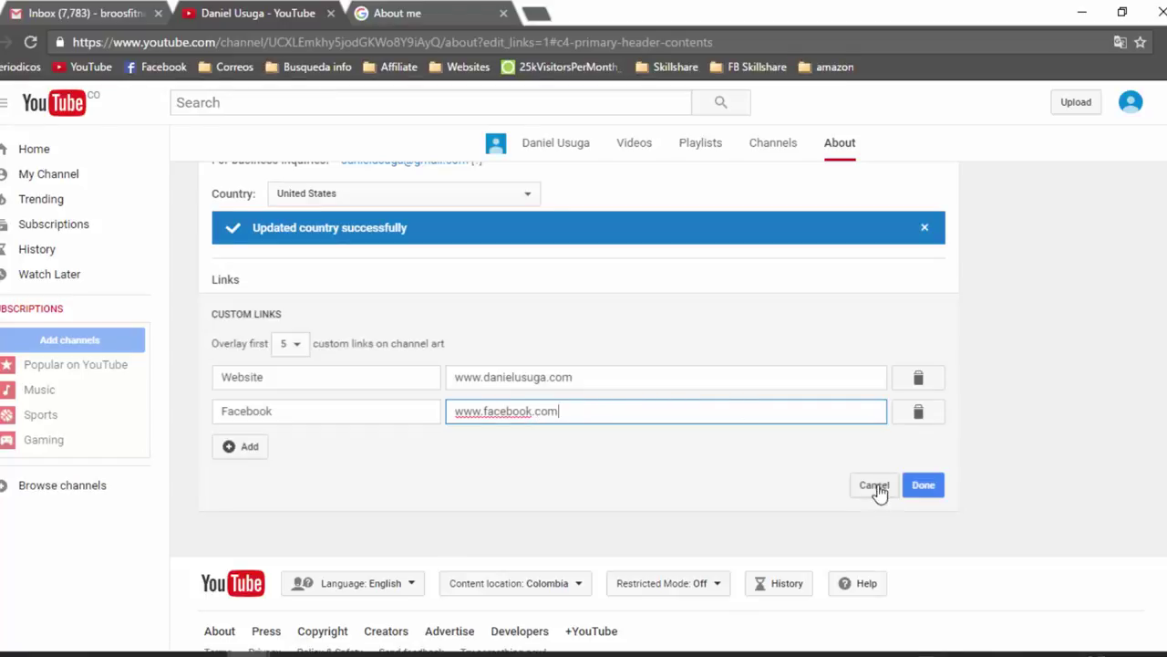
click(258, 447)
click(260, 447)
text(Instagram)
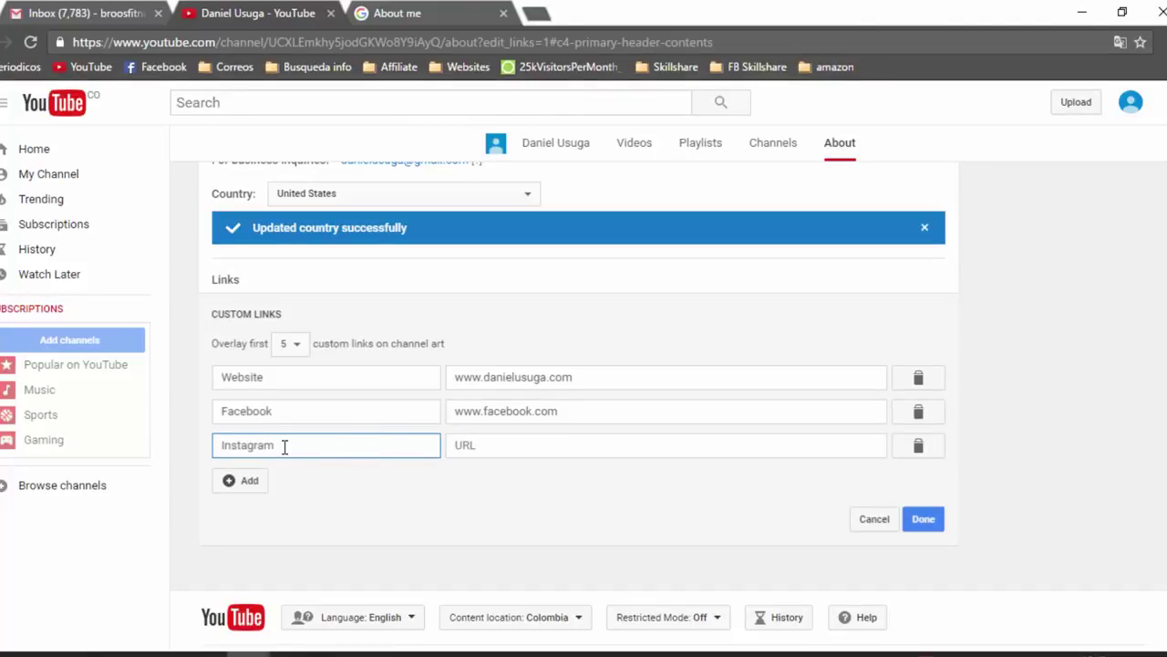
click(515, 444)
text(www.)
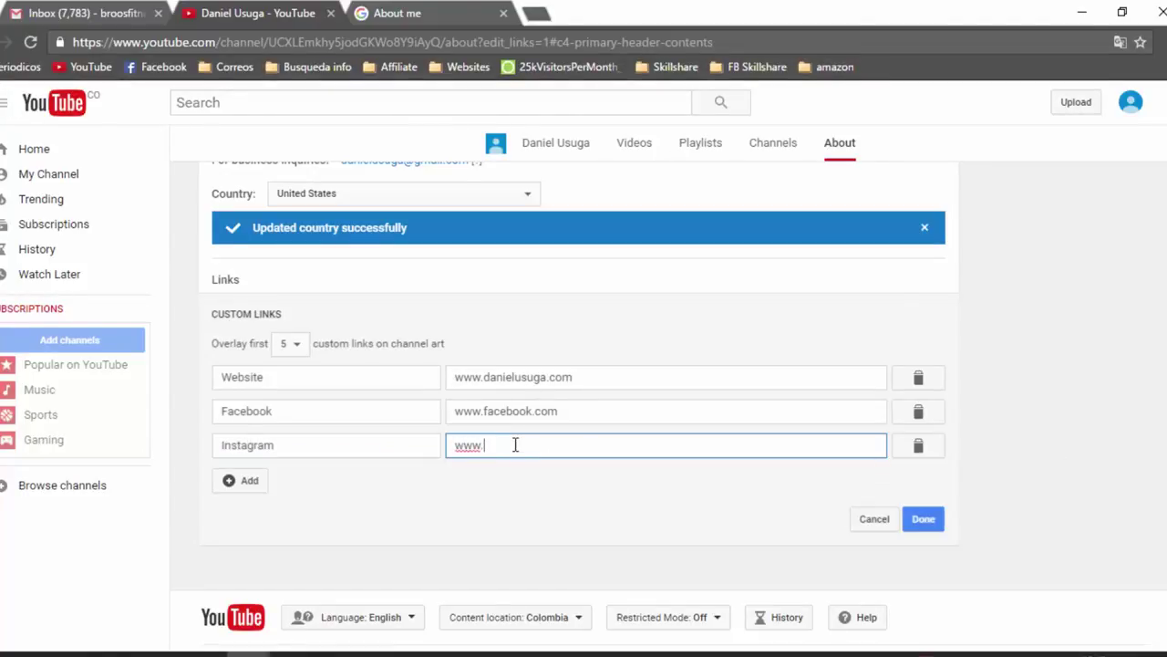
text(instagram.com)
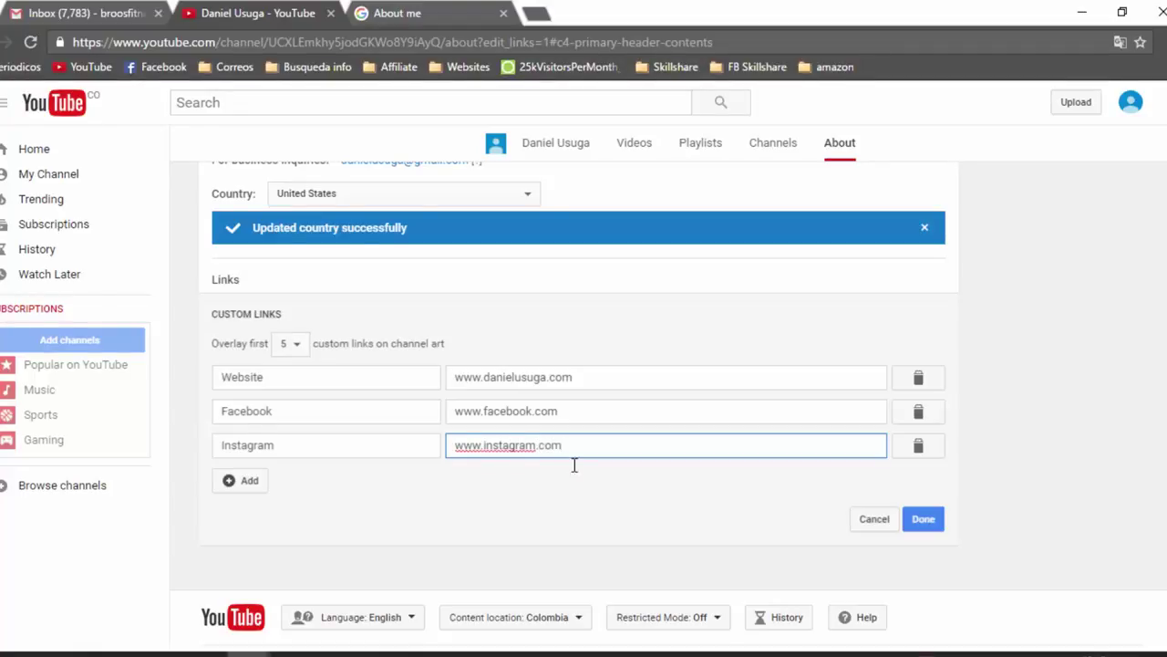
click(923, 519)
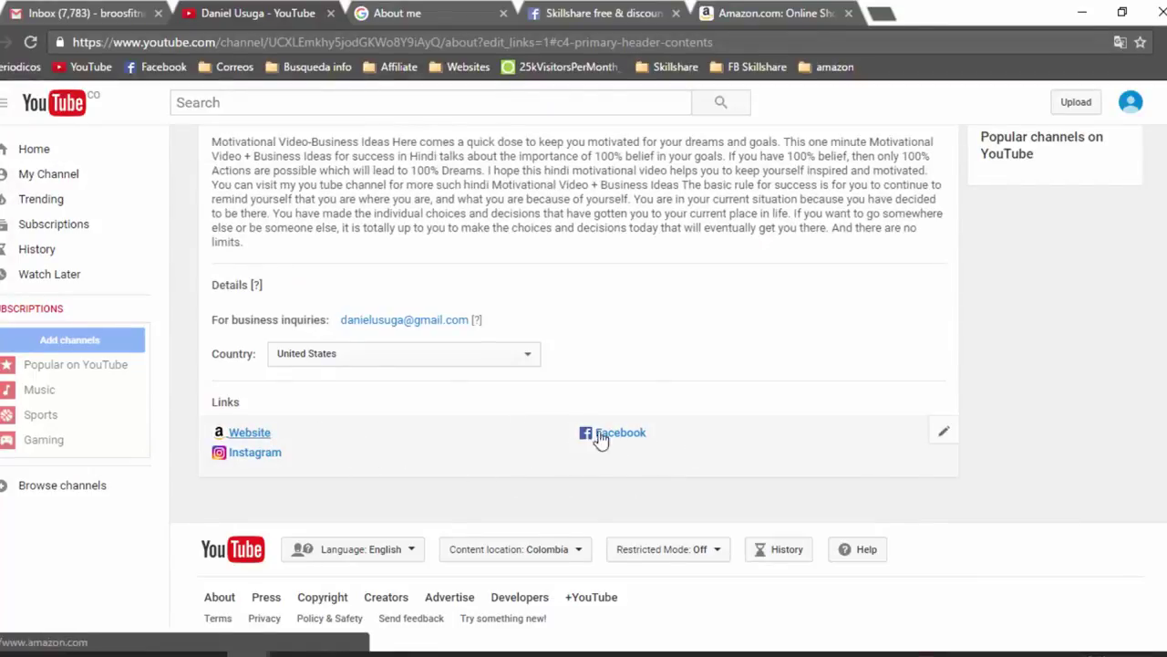
scroll(852, 411, up, 5)
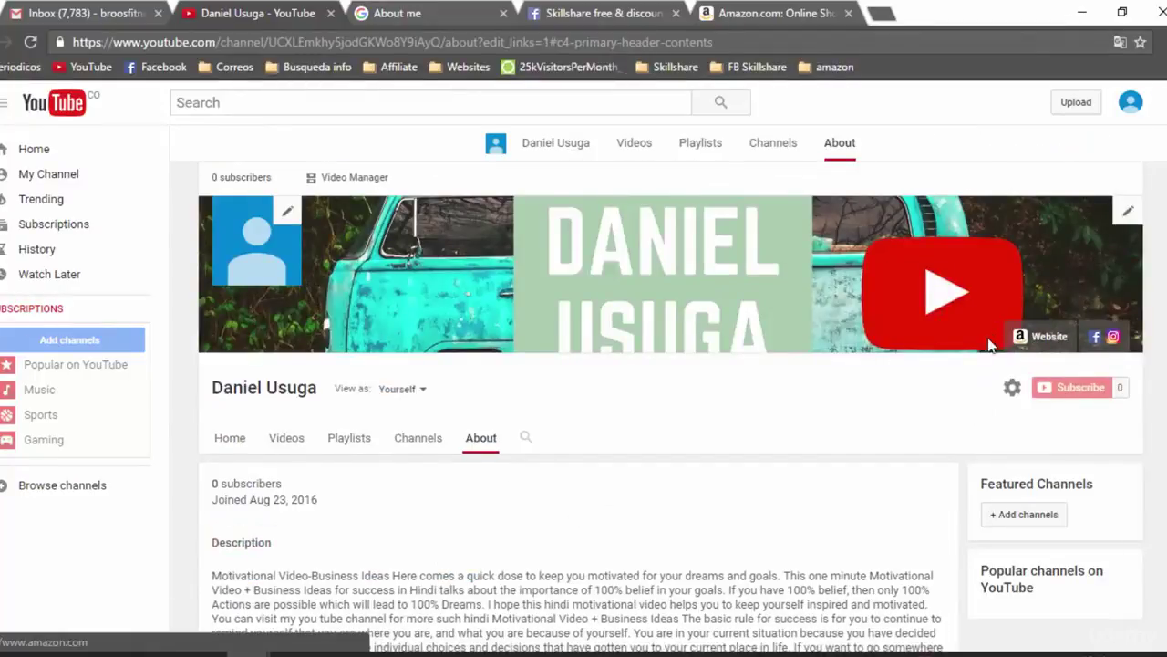
scroll(506, 278, down, 1)
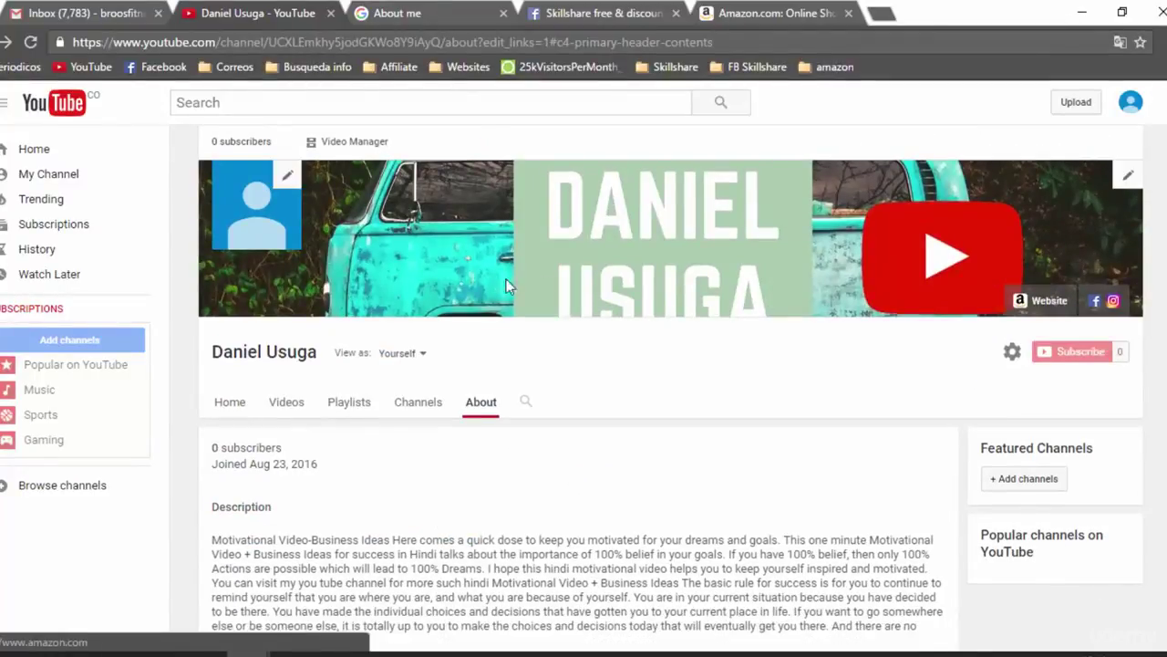
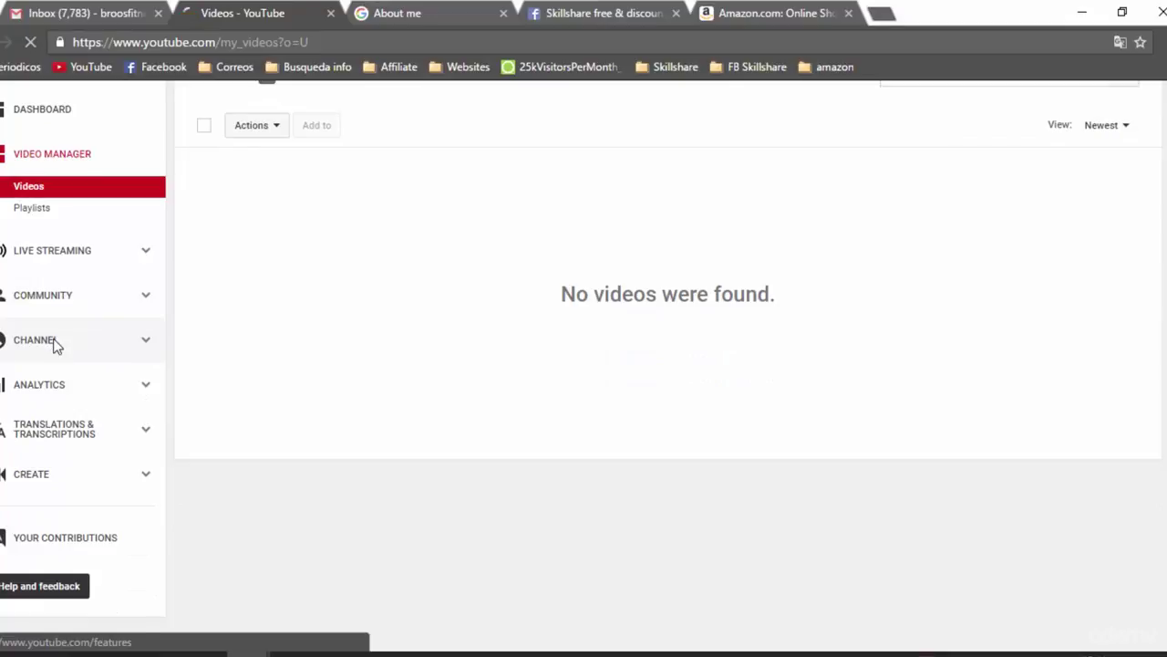
Go to the channel's Branding page, which offers a branding watermark for videos
scroll(171, 310, down, 2)
scroll(307, 349, up, 2)
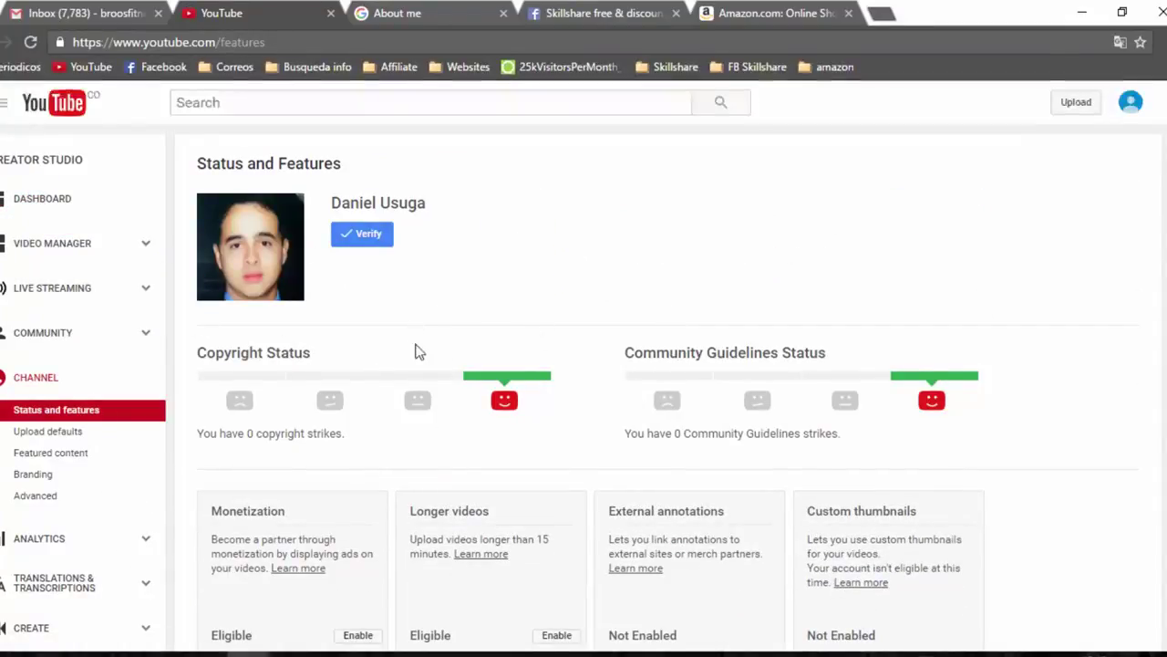
scroll(410, 332, down, 3)
scroll(247, 386, up, 2)
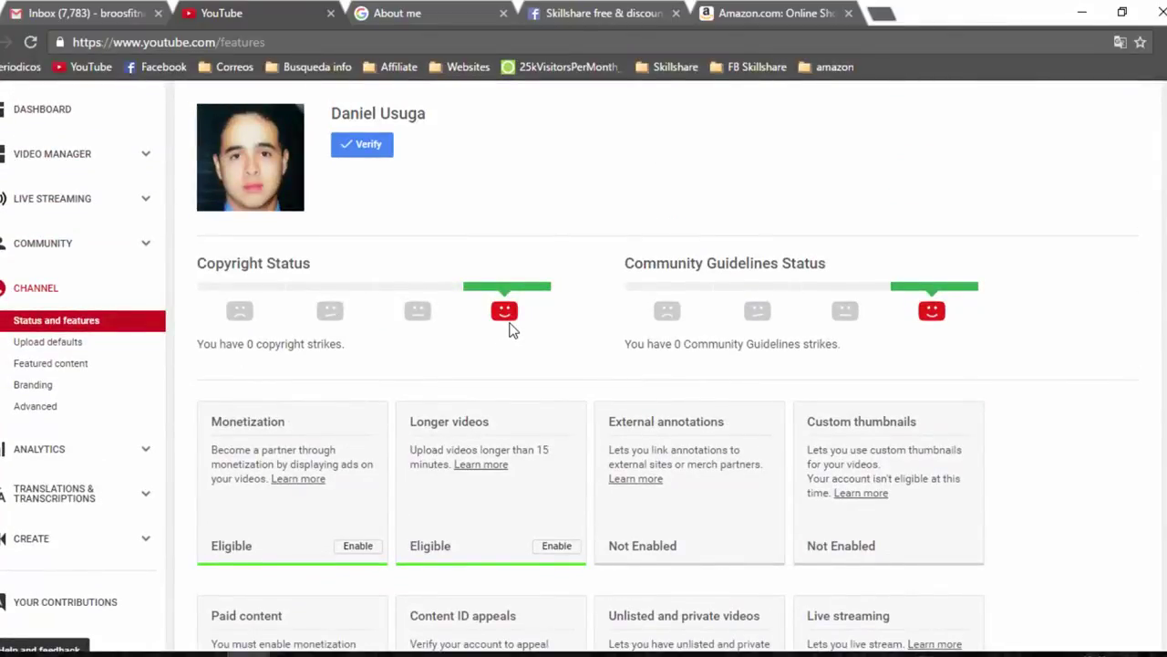
click(41, 390)
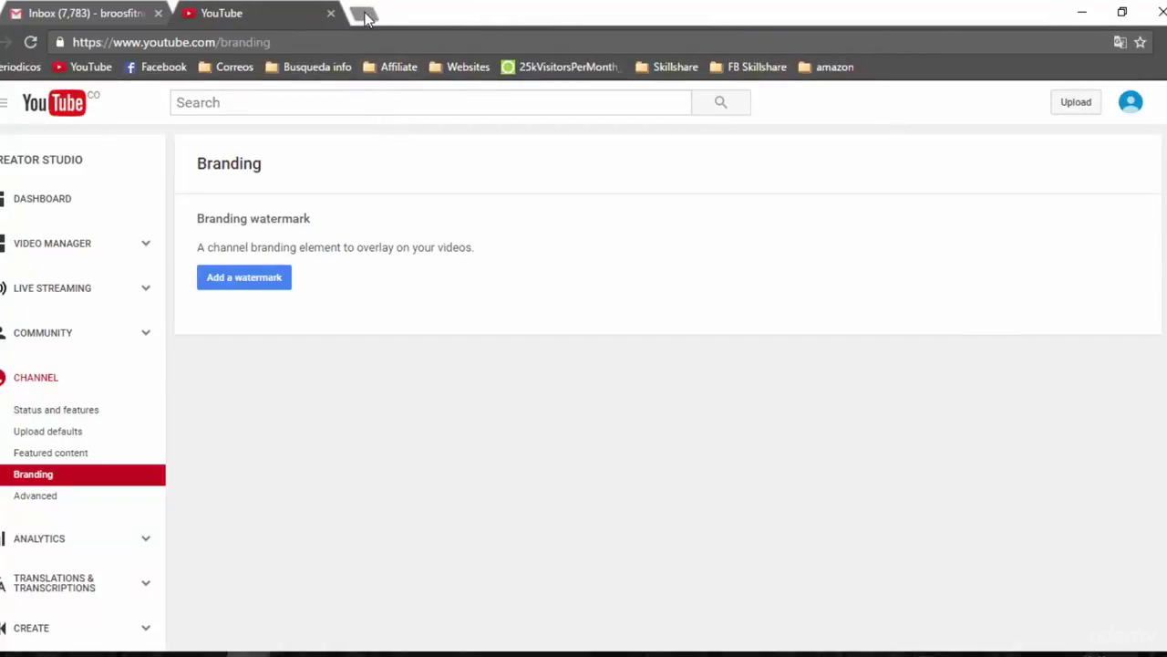
In a new tab, search Google for 'youtube subscribe button'
click(363, 14)
text(google.com)
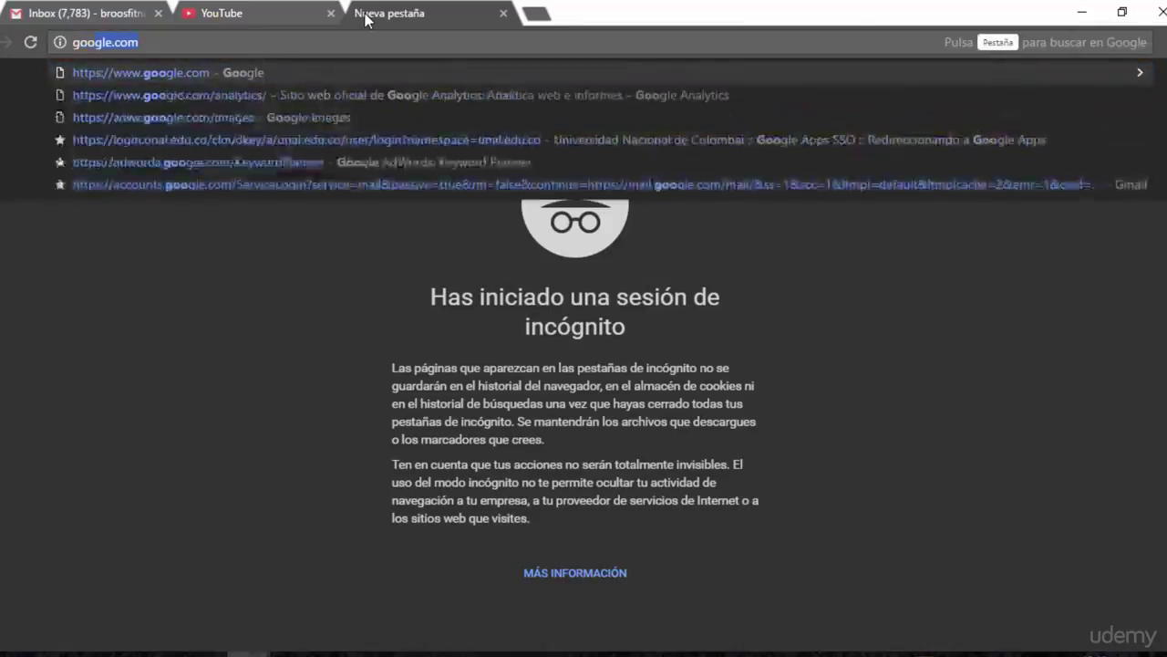
key(Return)
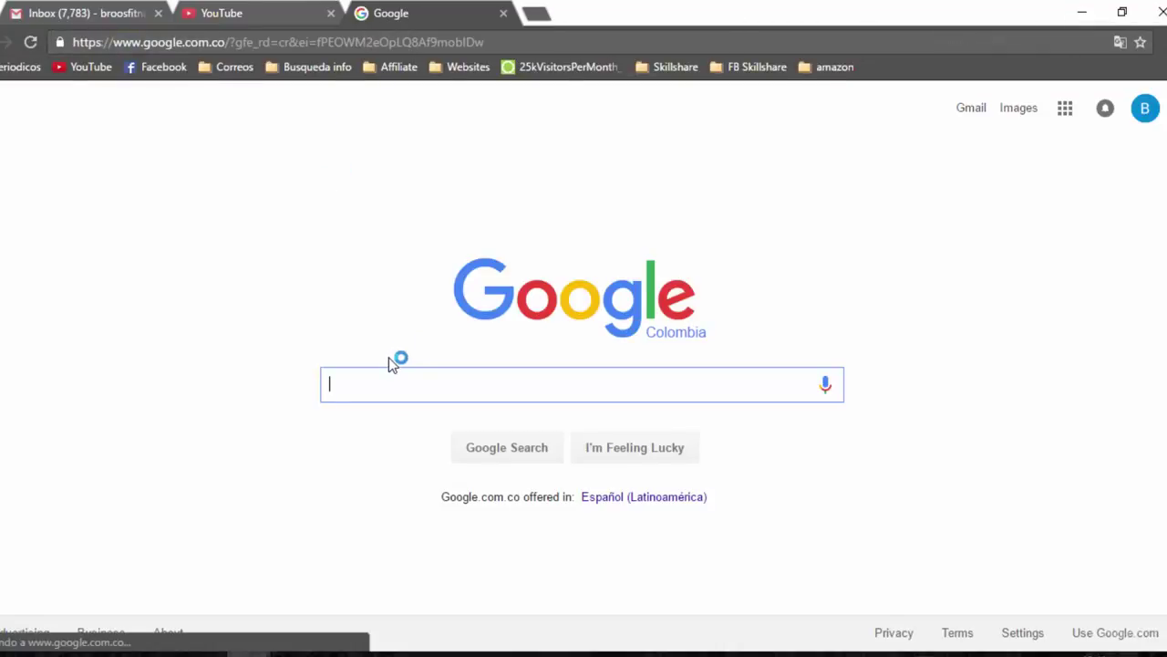
text(youtube subs)
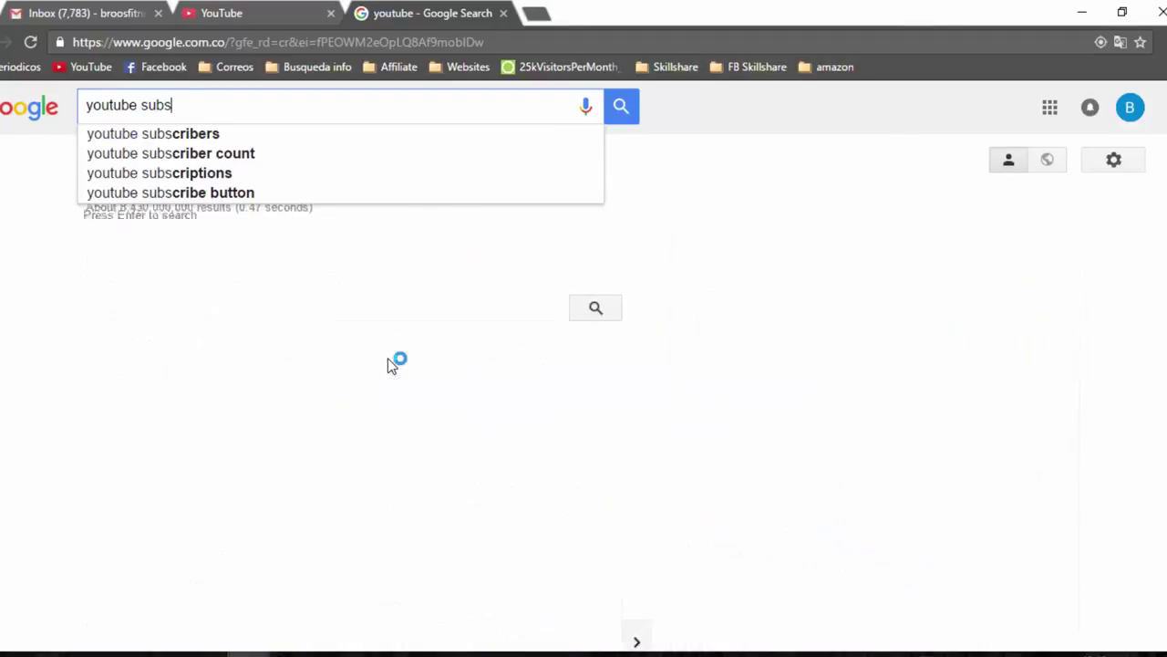
key(Down)
key(Down)
key(Down)
key(Down)
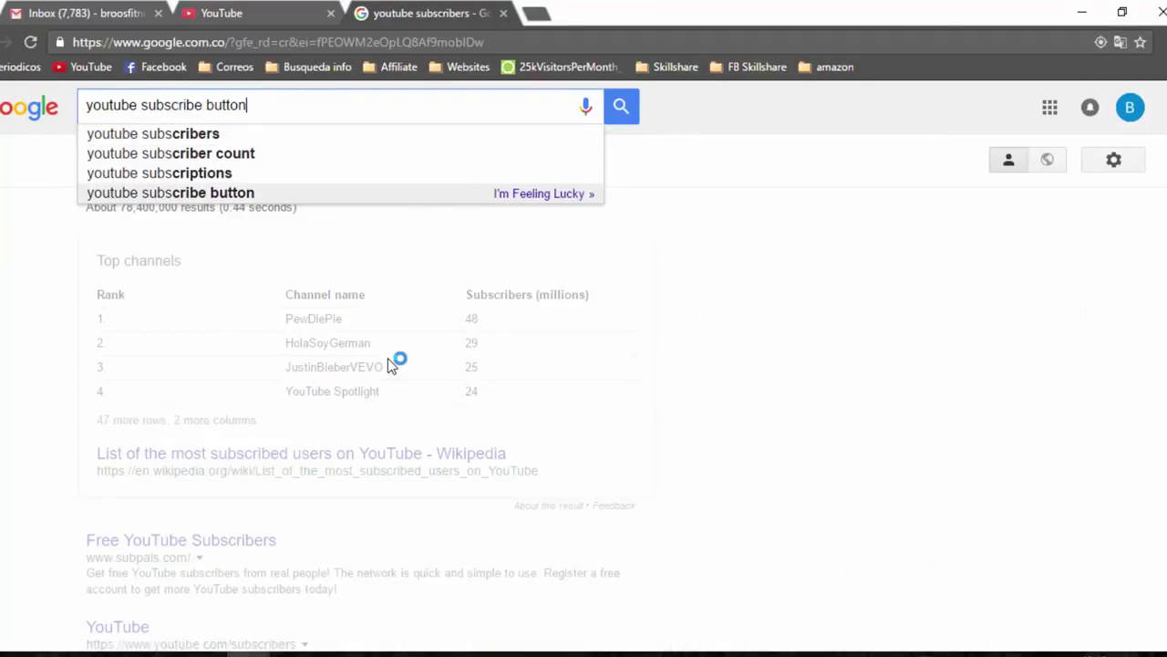
key(Return)
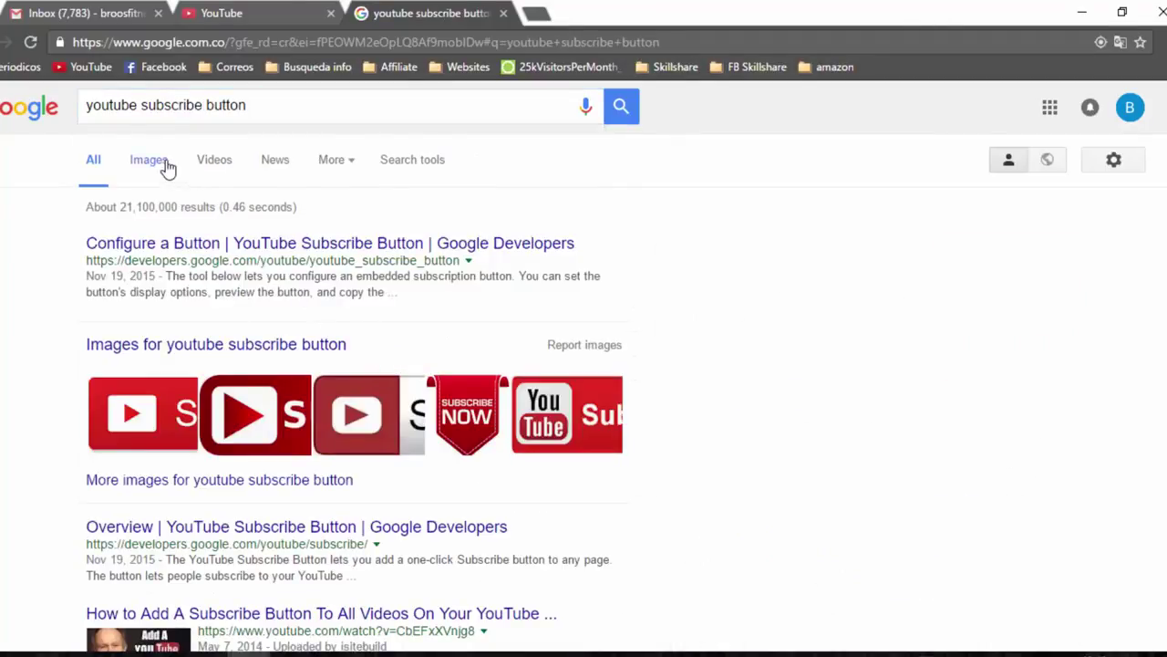
Save the first red Subscribe button image from Google Images to the Desktop as PNG
click(150, 161)
scroll(547, 364, down, 2)
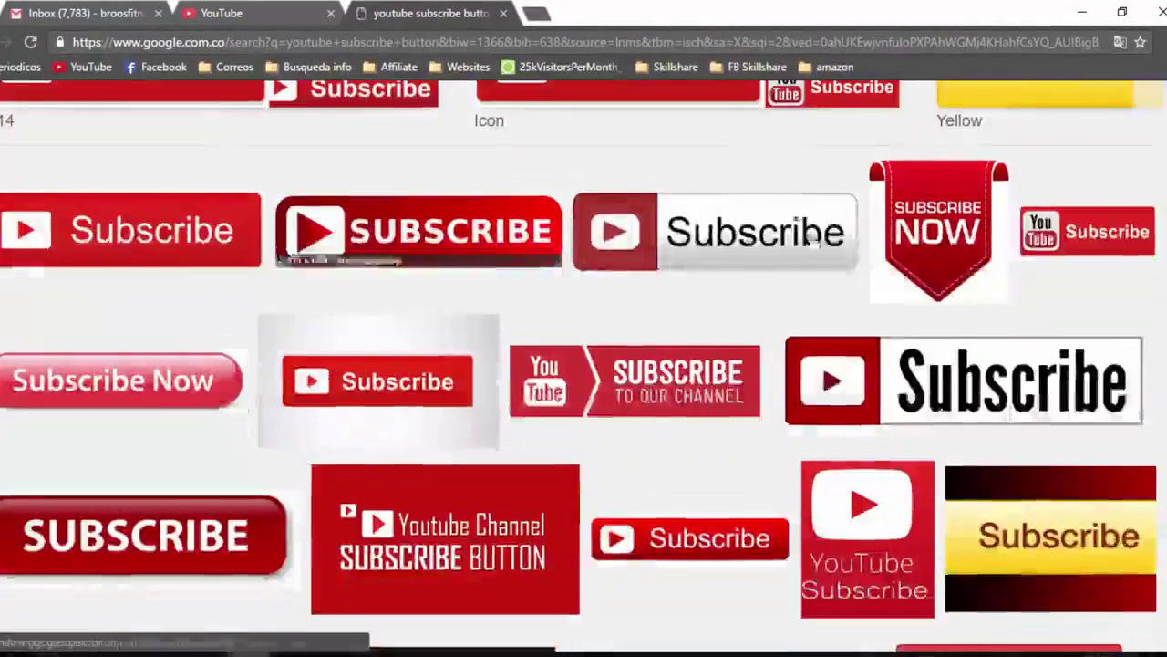
click(121, 253)
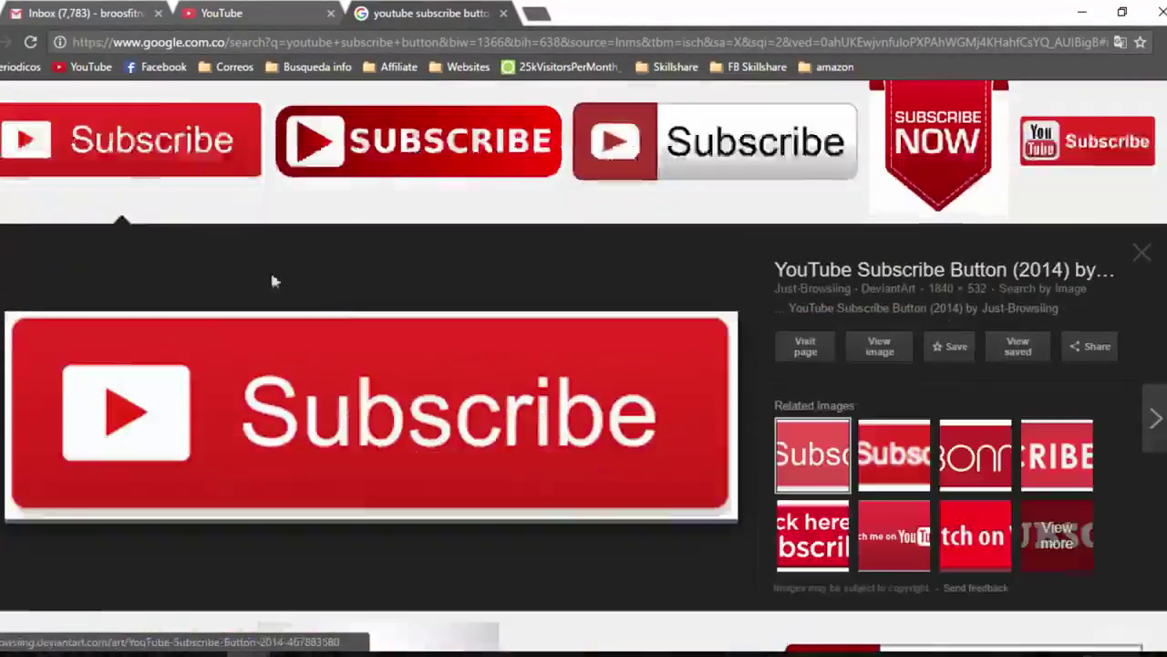
right_click(415, 401)
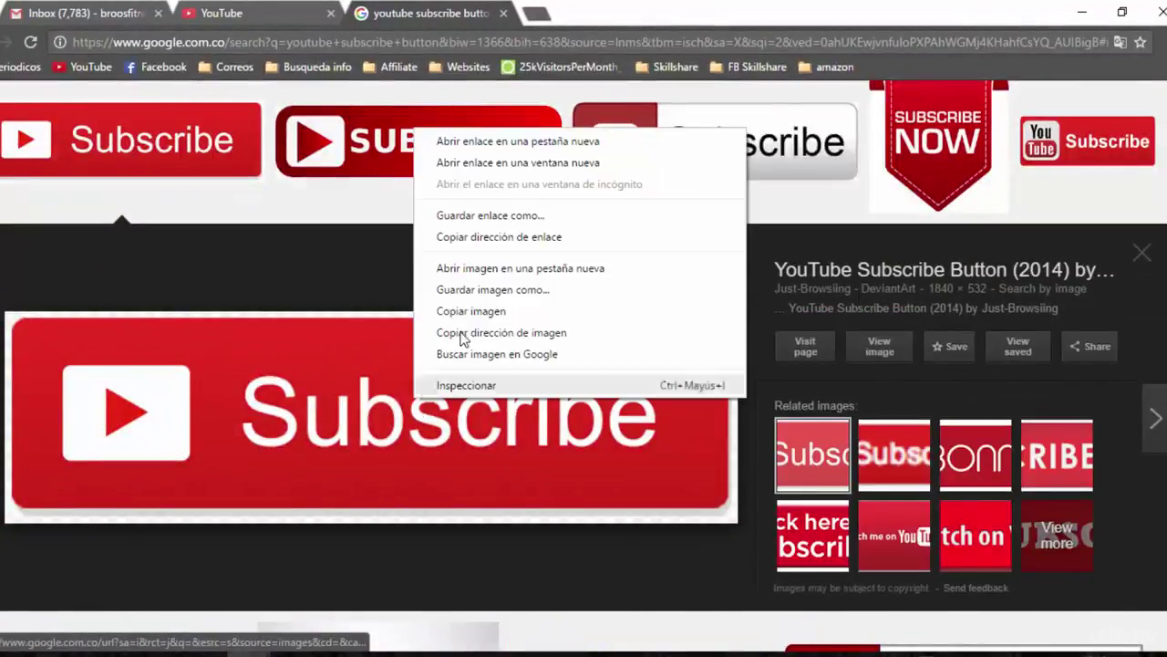
click(506, 290)
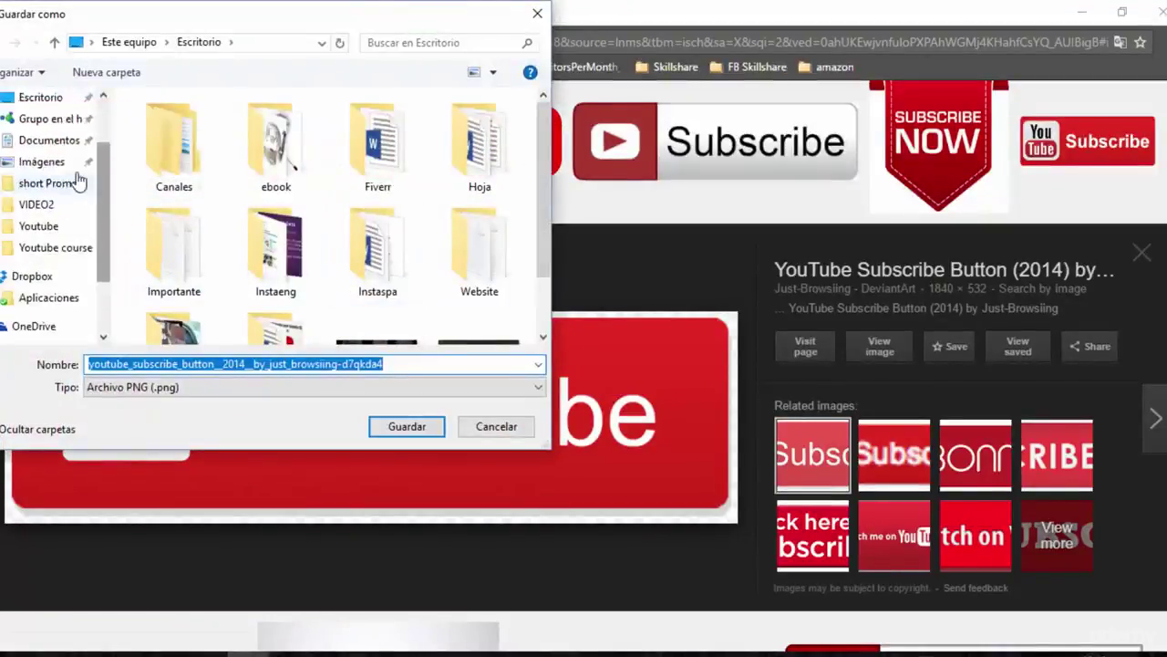
scroll(81, 183, up, 3)
click(55, 175)
click(407, 426)
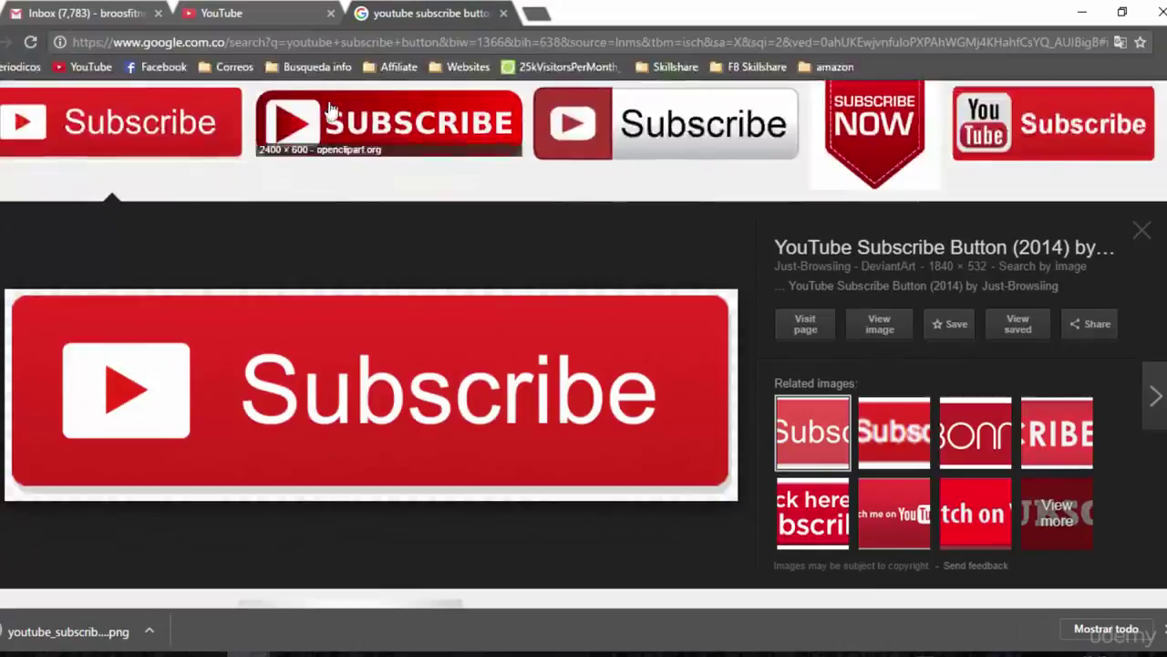
click(235, 12)
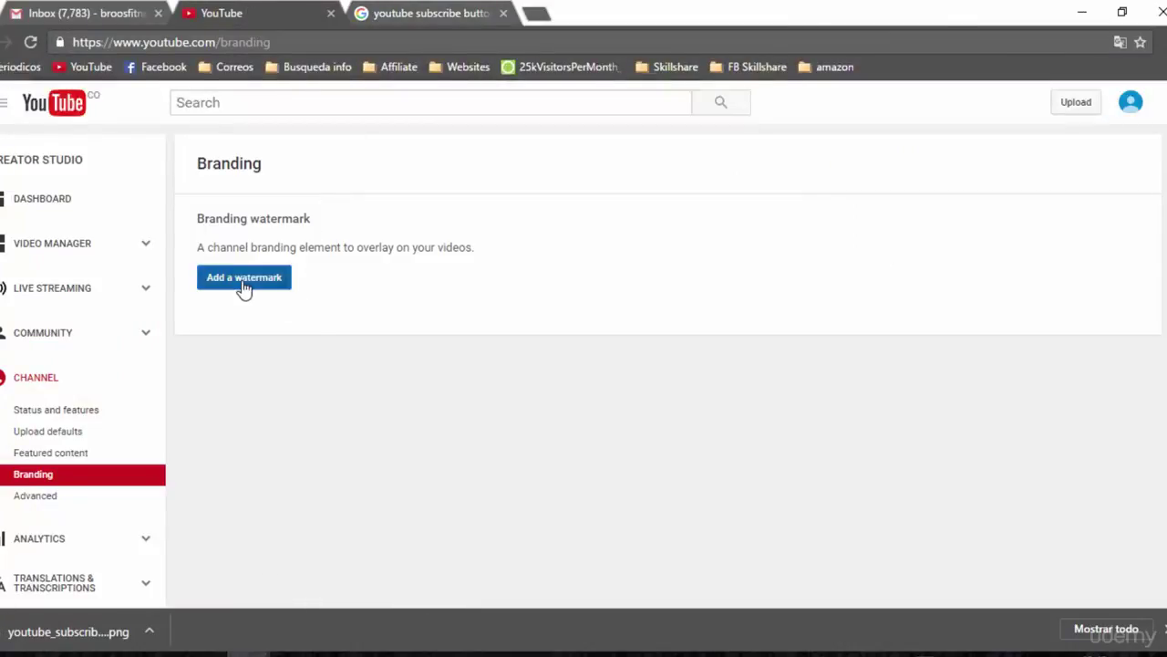
Upload the saved Subscribe button PNG as the channel's branding watermark
click(242, 289)
click(433, 417)
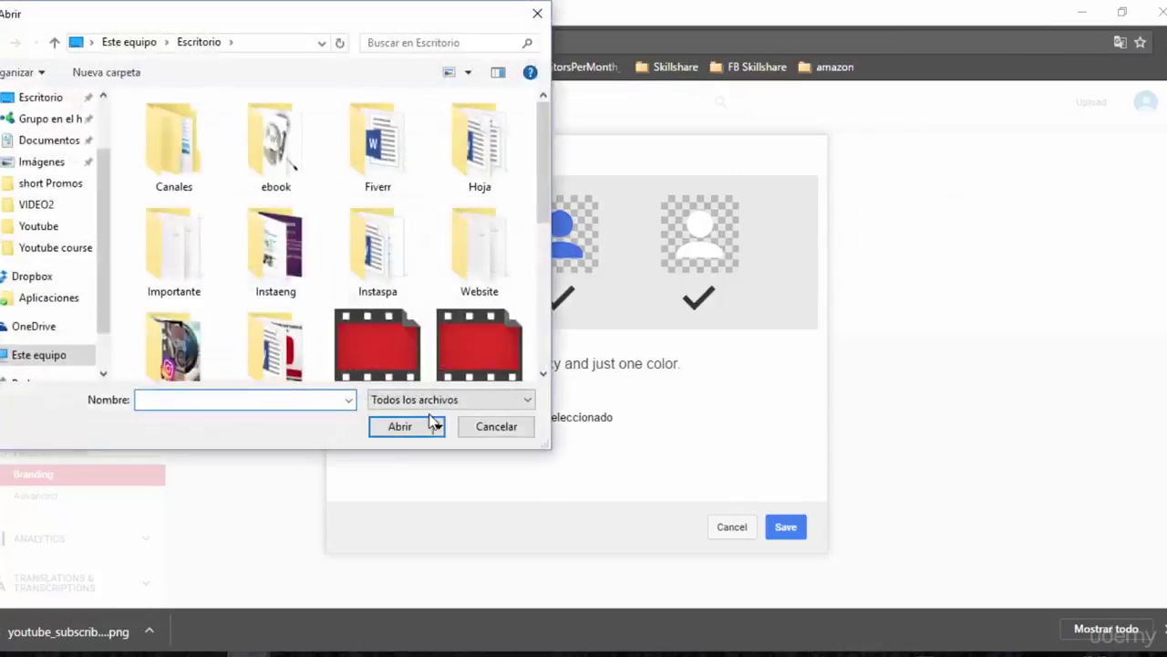
scroll(428, 248, down, 5)
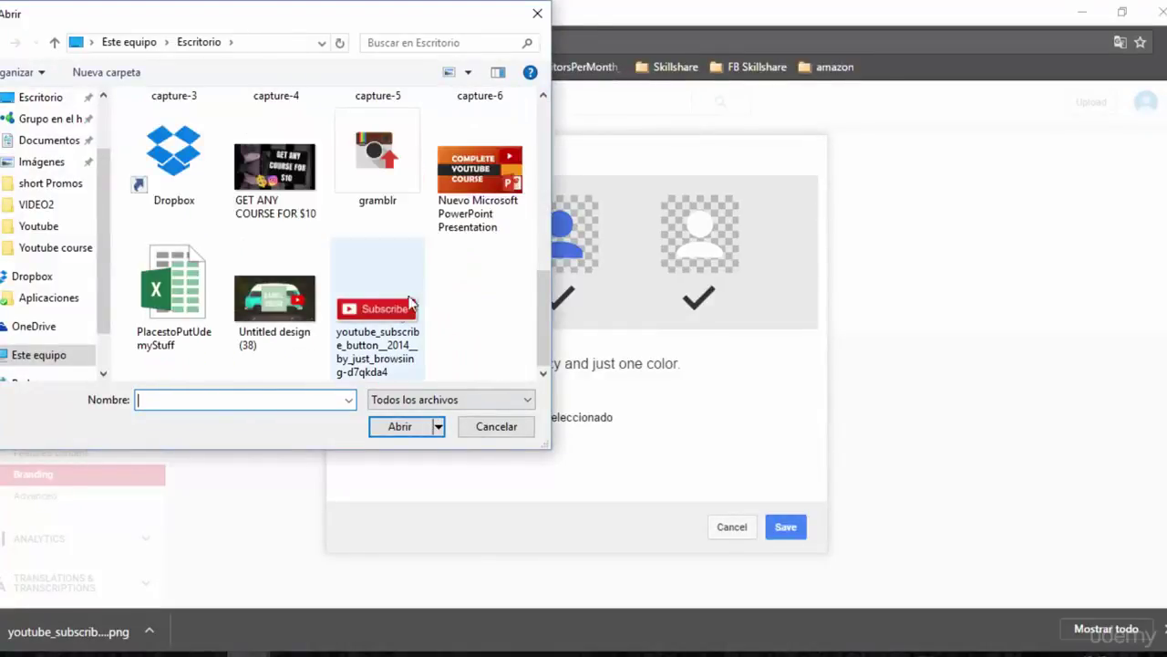
double_click(411, 307)
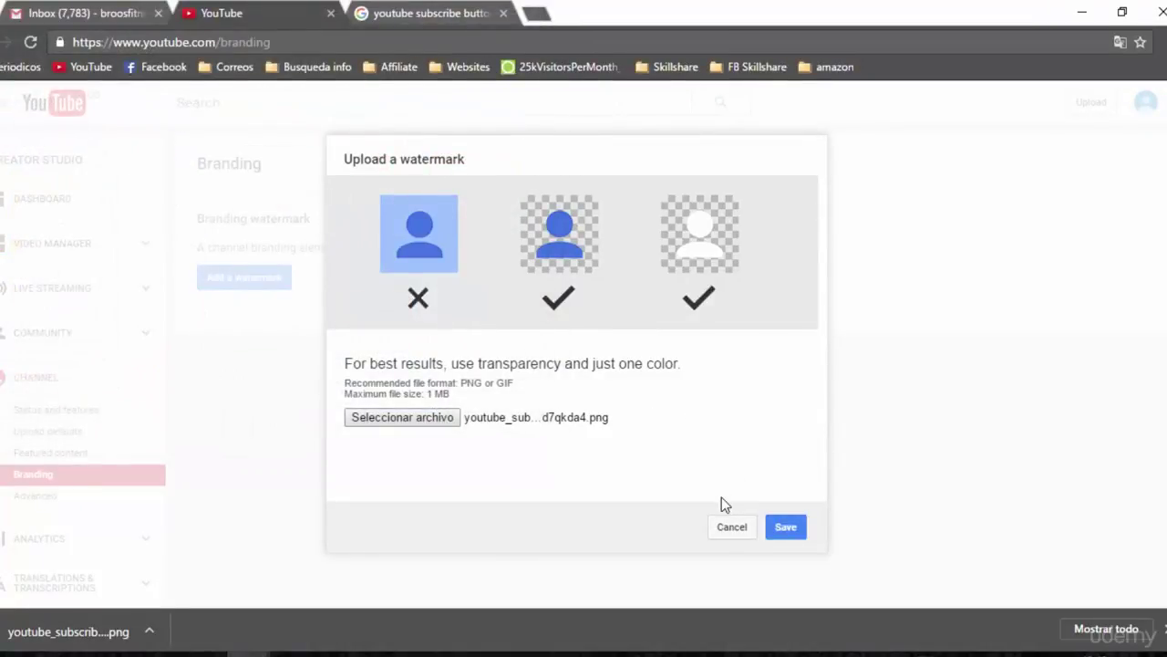
click(784, 529)
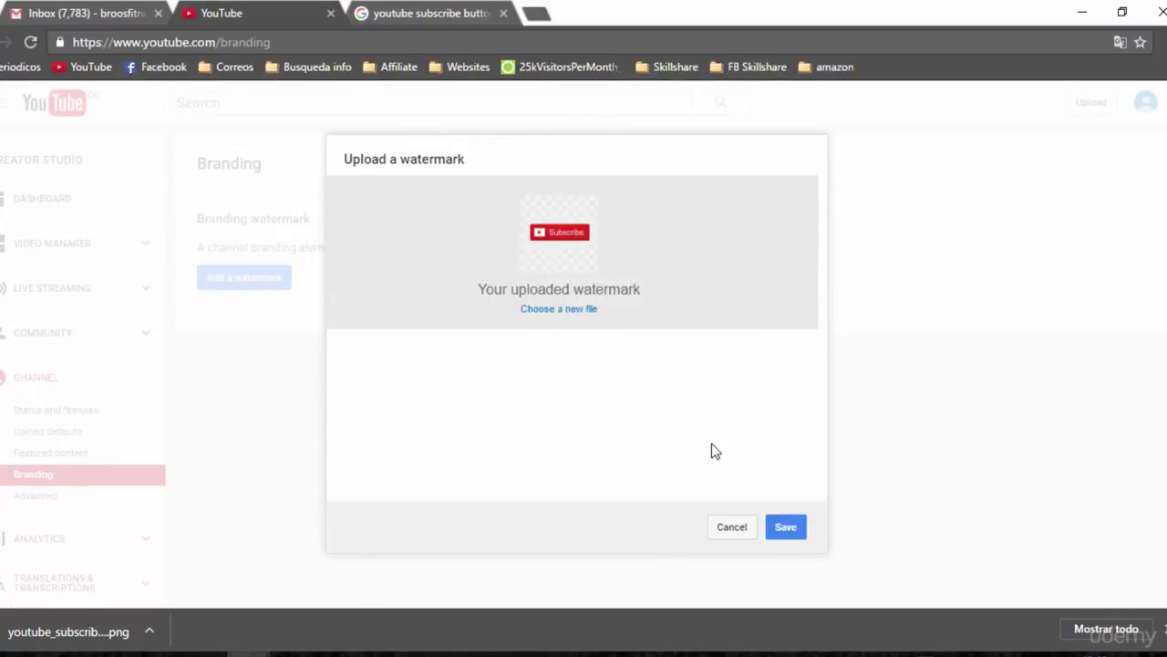
click(789, 529)
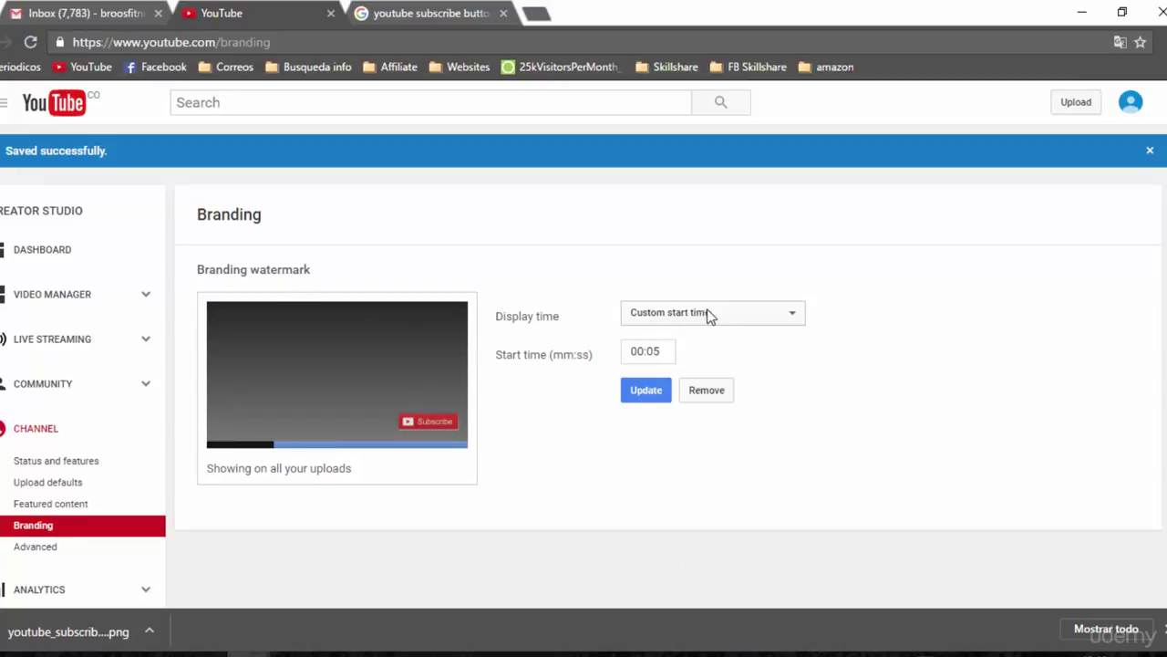
Set the watermark display time to Entire video and apply it
click(746, 320)
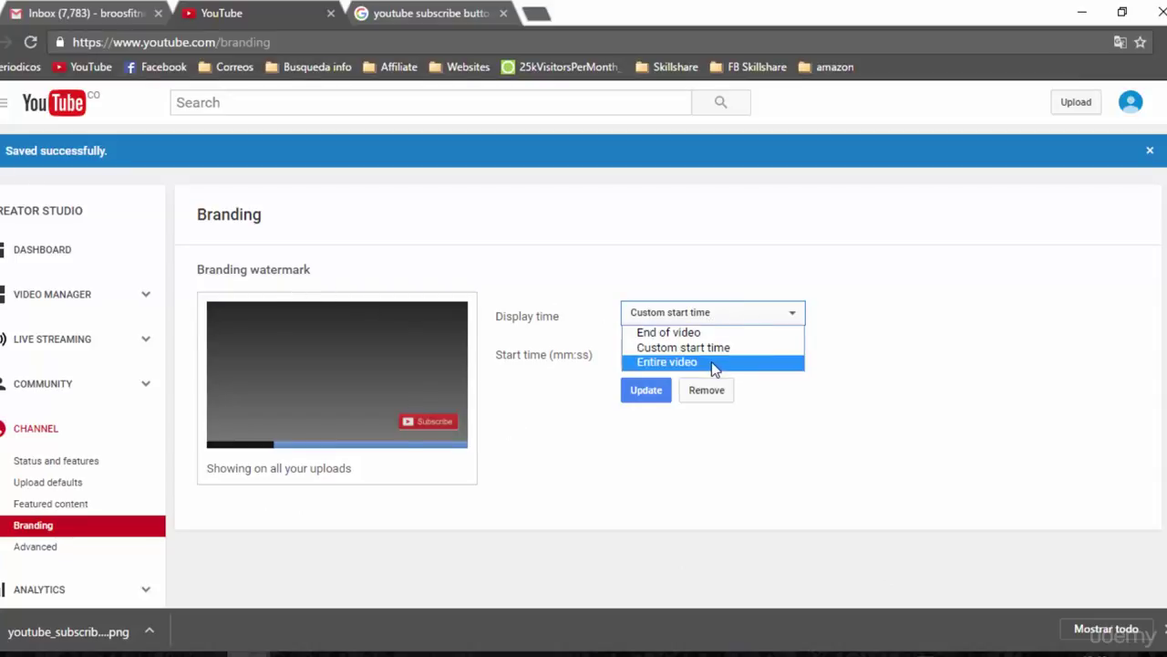
click(714, 363)
click(643, 356)
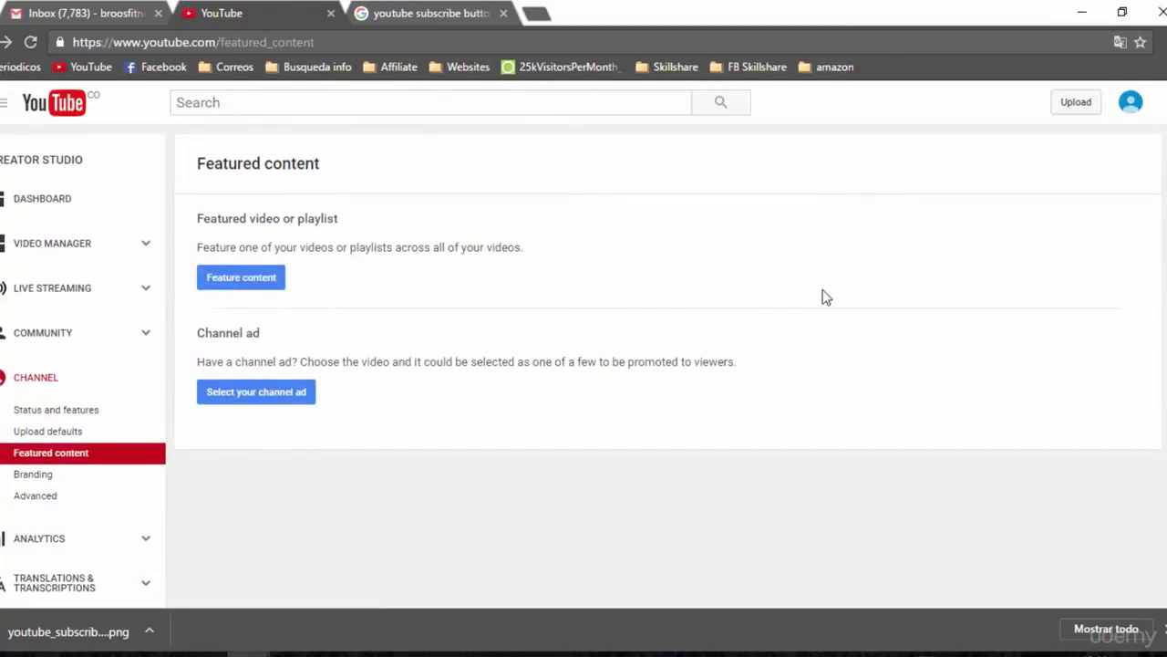
Upload VIDEO01 from the computer and clear its title
click(1063, 108)
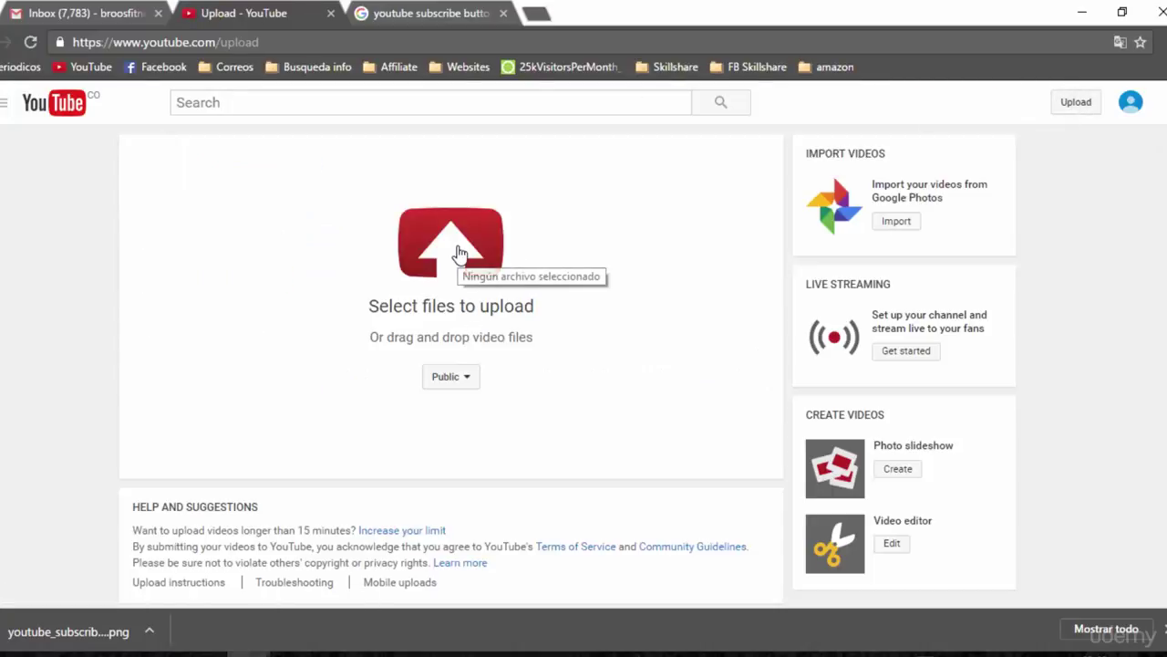
click(459, 253)
click(392, 421)
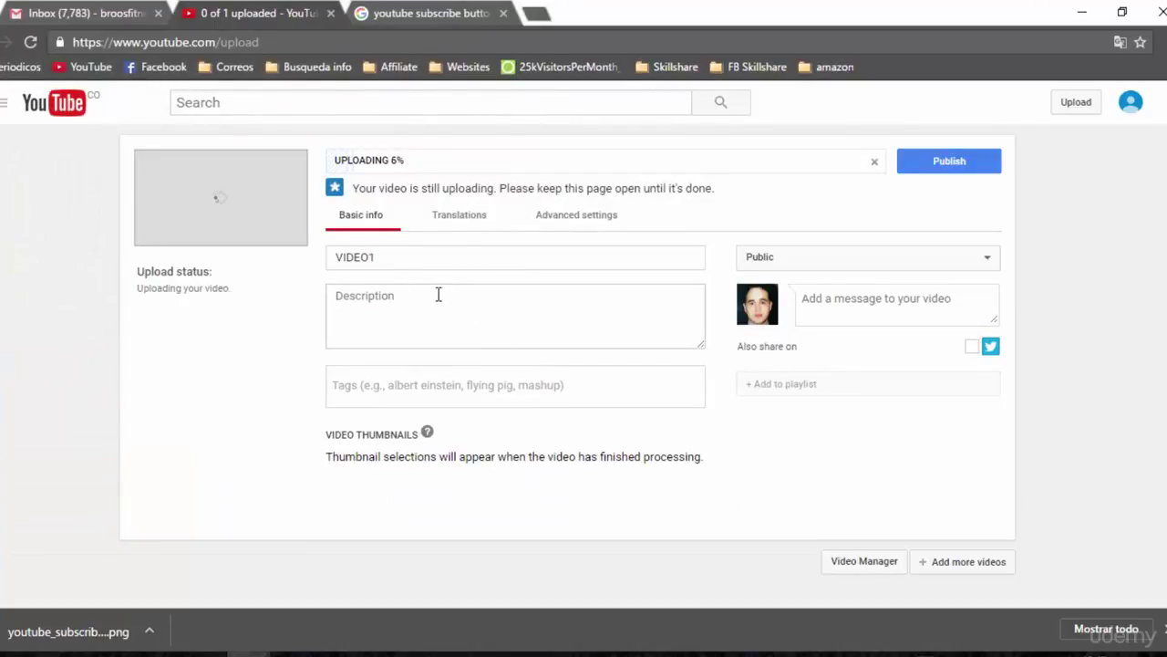
click(335, 256)
key(Delete)
key(Delete)
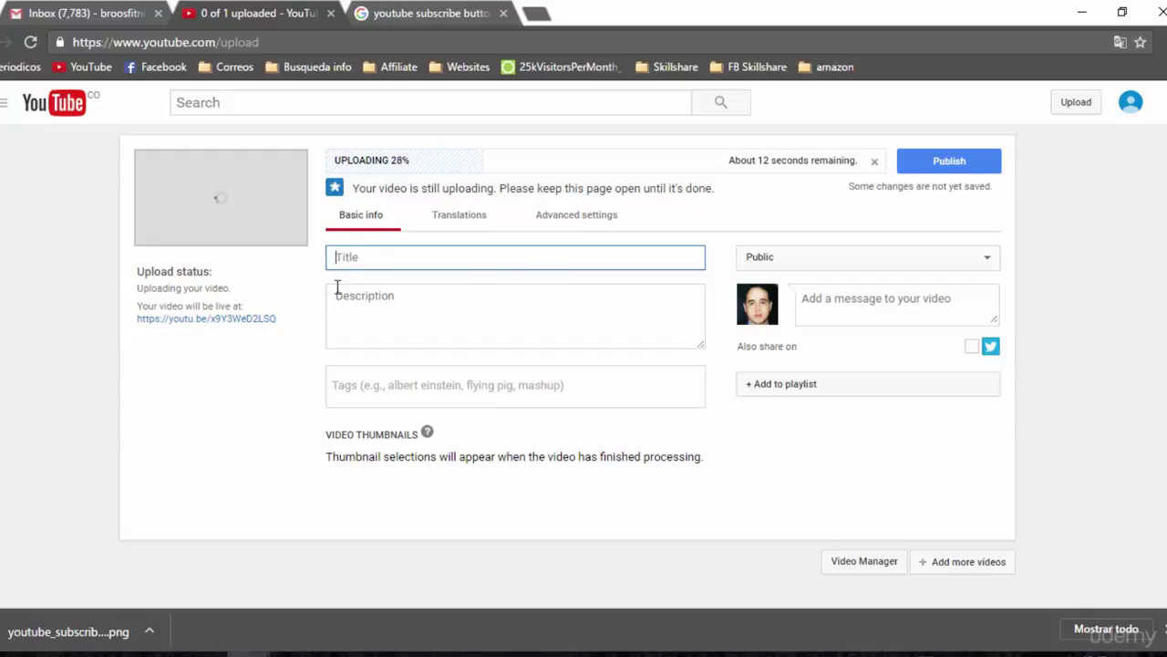
click(338, 295)
click(359, 388)
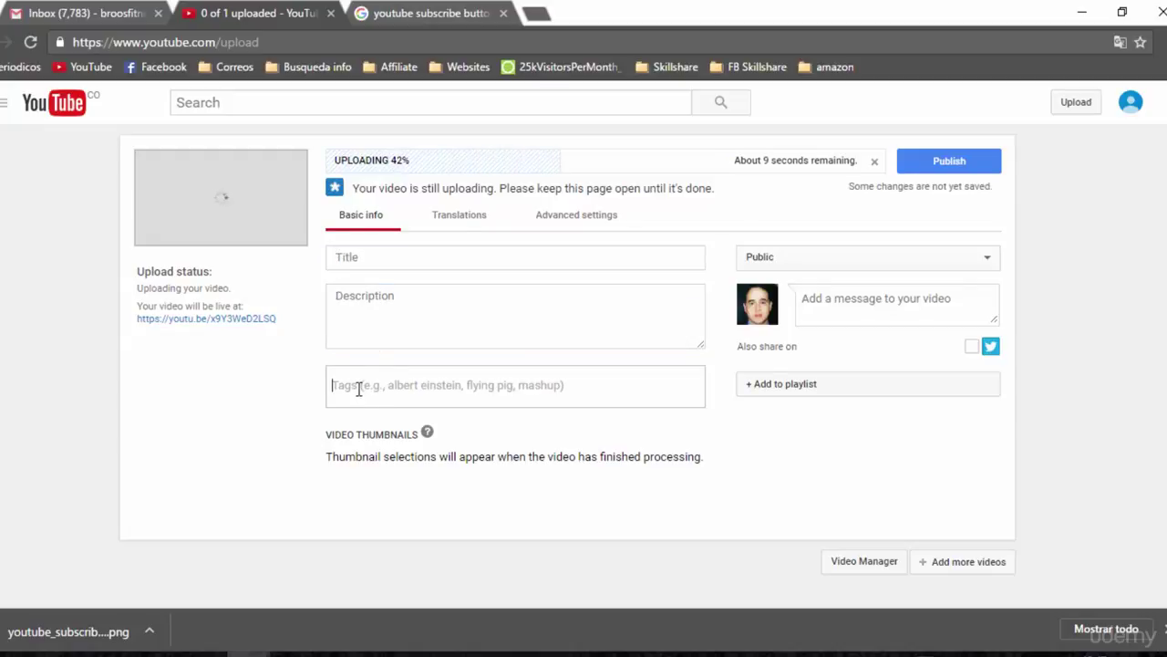
Review the video's Advanced settings, including language choices, then return to Basic info
click(591, 223)
scroll(744, 317, down, 1)
click(746, 339)
click(748, 341)
scroll(735, 396, down, 2)
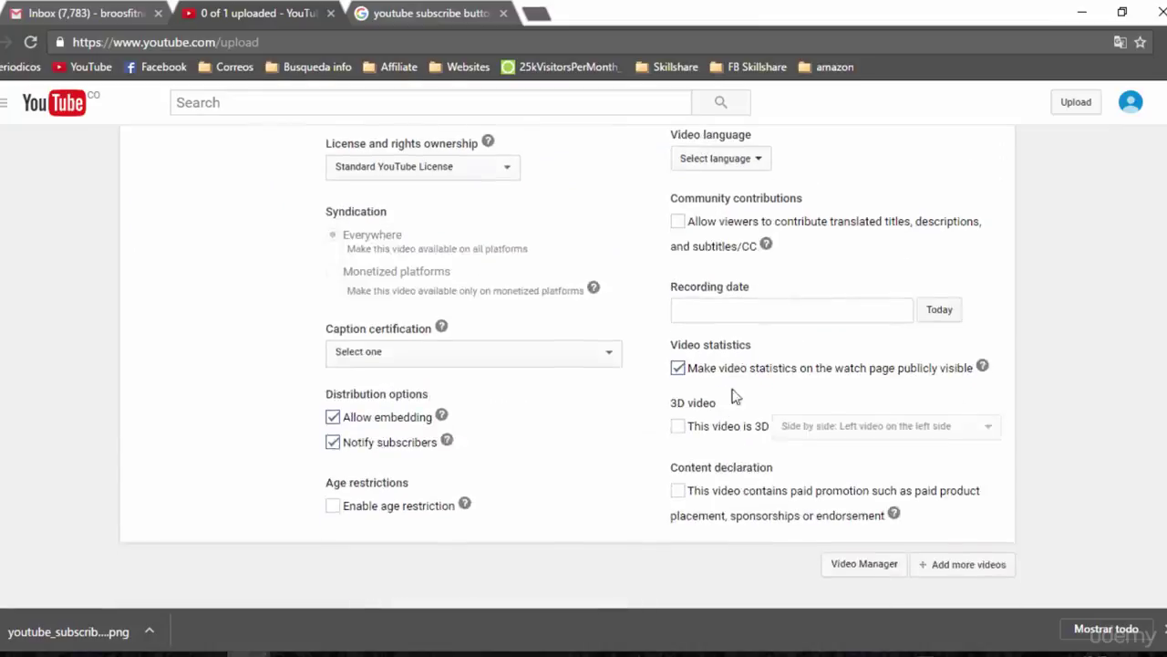
scroll(735, 397, down, 2)
scroll(654, 355, up, 6)
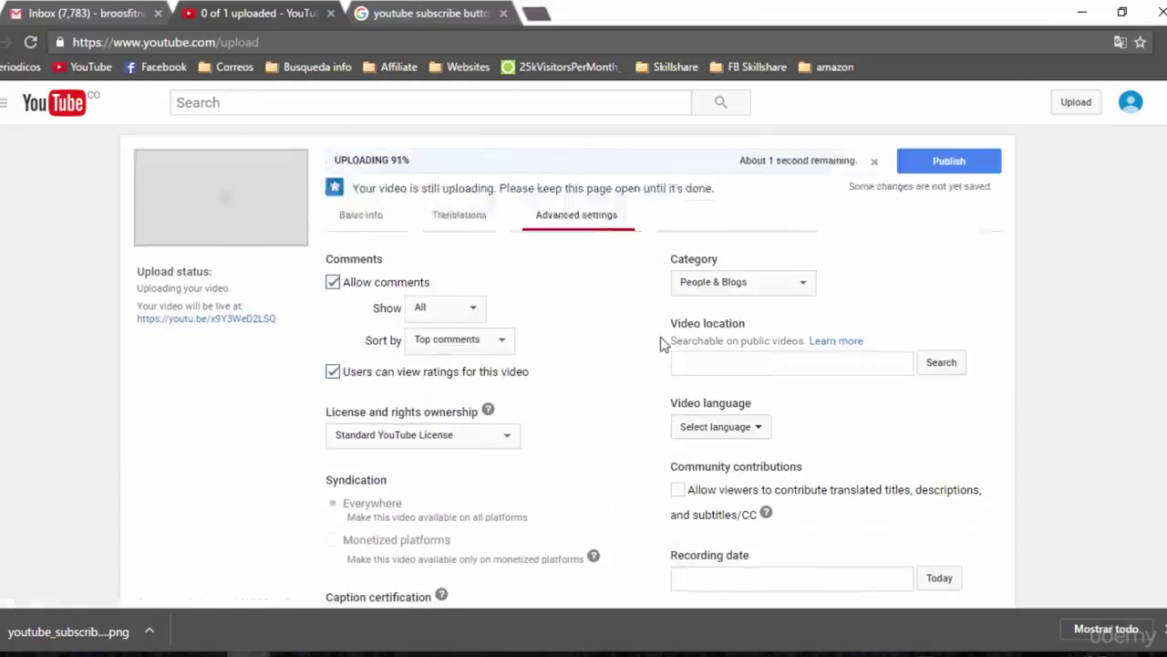
click(374, 218)
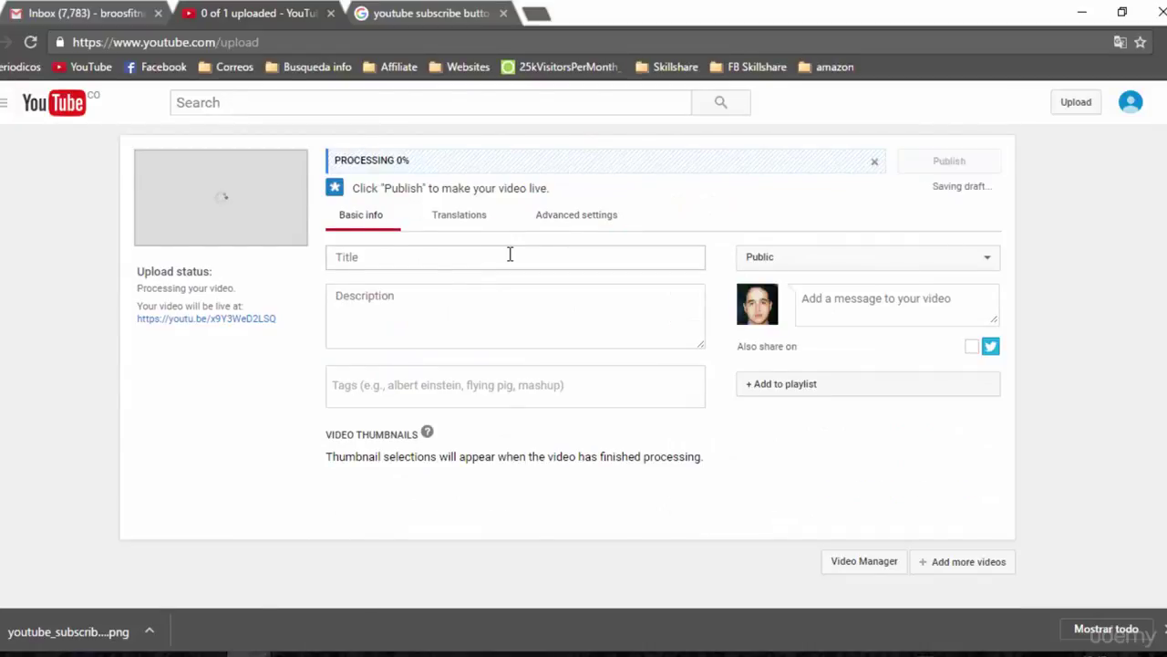